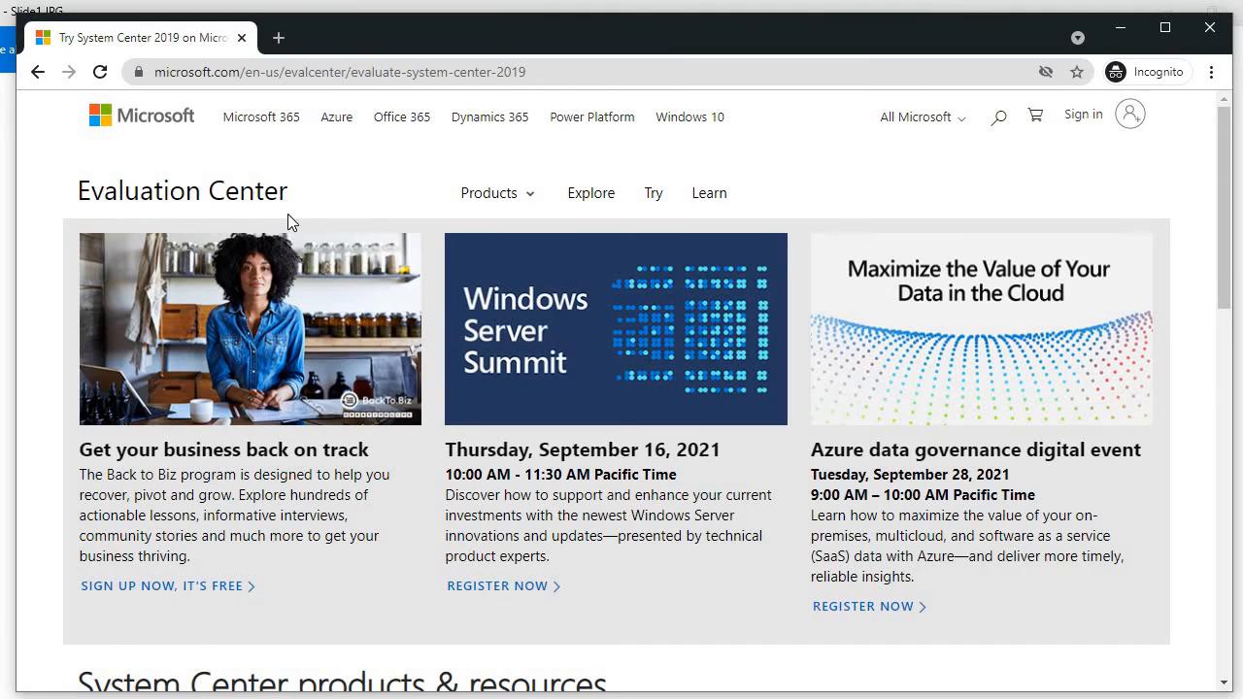
Step: Scroll to System Center 2019 and choose the EXE option to show its registration form
scroll(334, 216, down, 2)
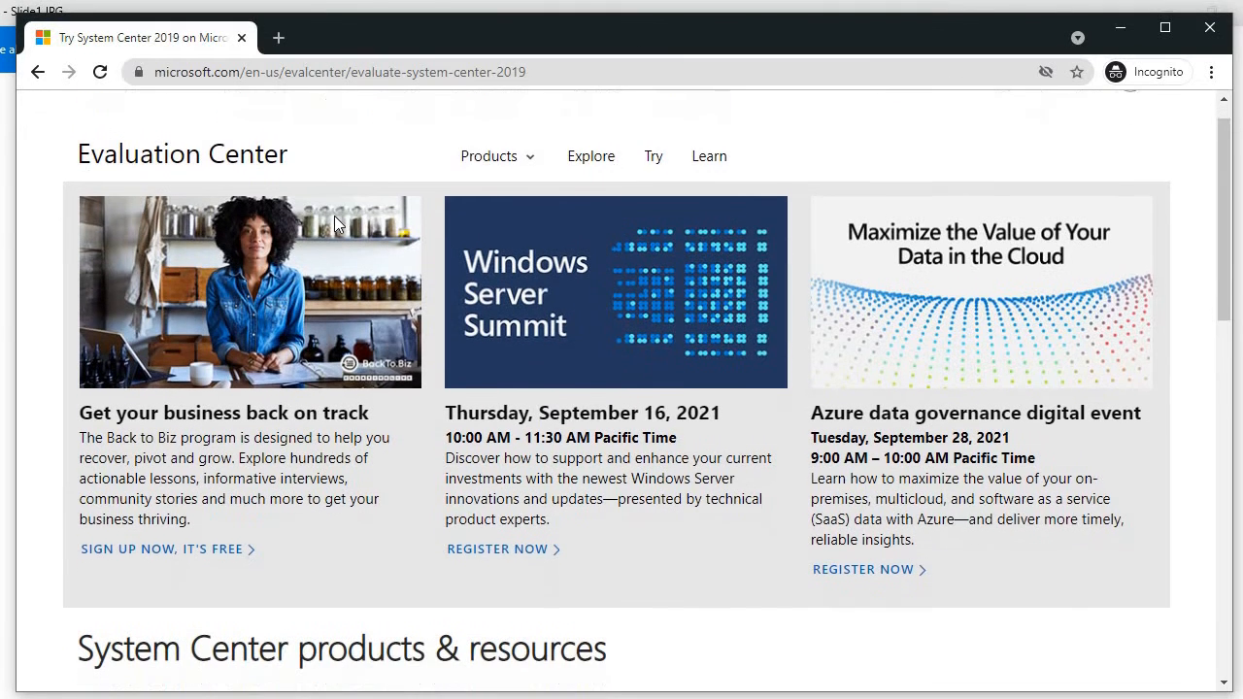
scroll(334, 223, down, 5)
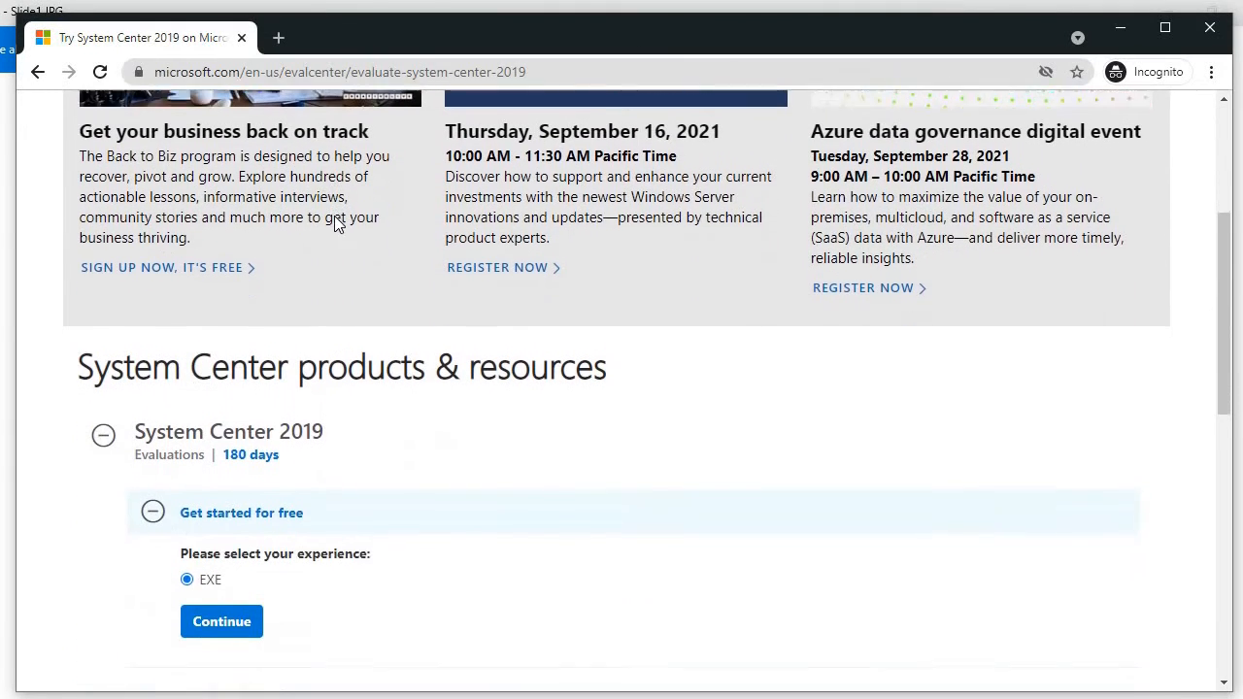
scroll(334, 224, down, 1)
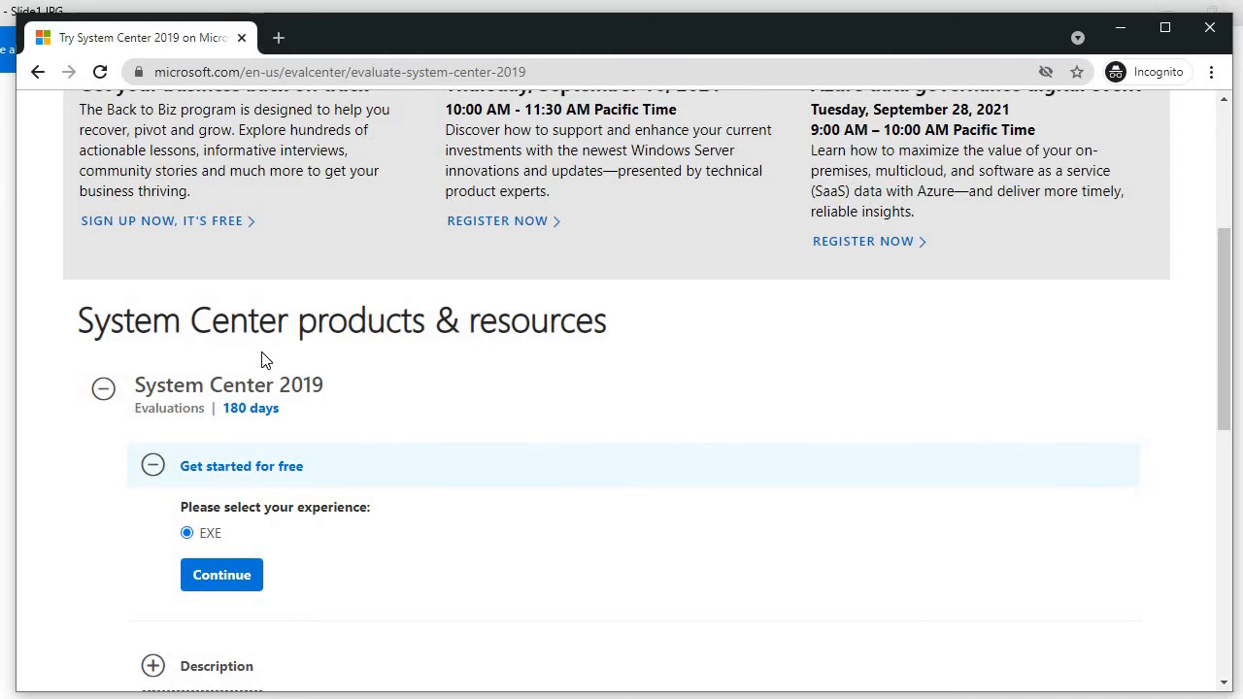
scroll(263, 360, down, 2)
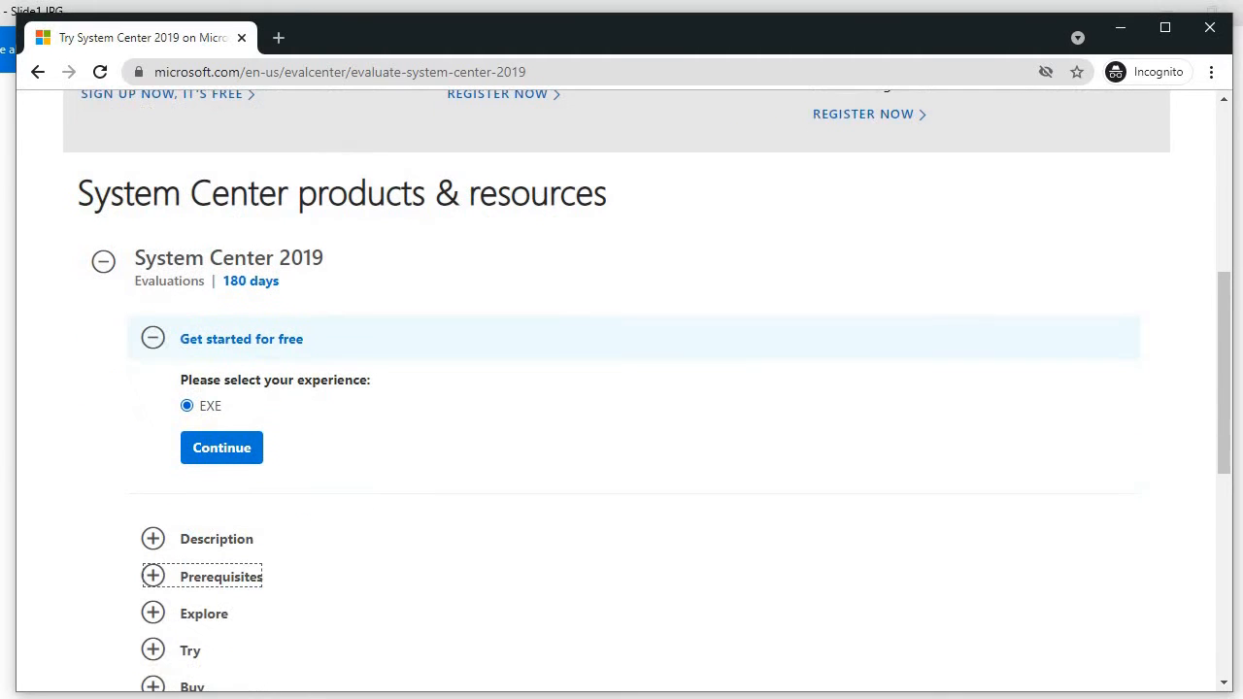
click(226, 452)
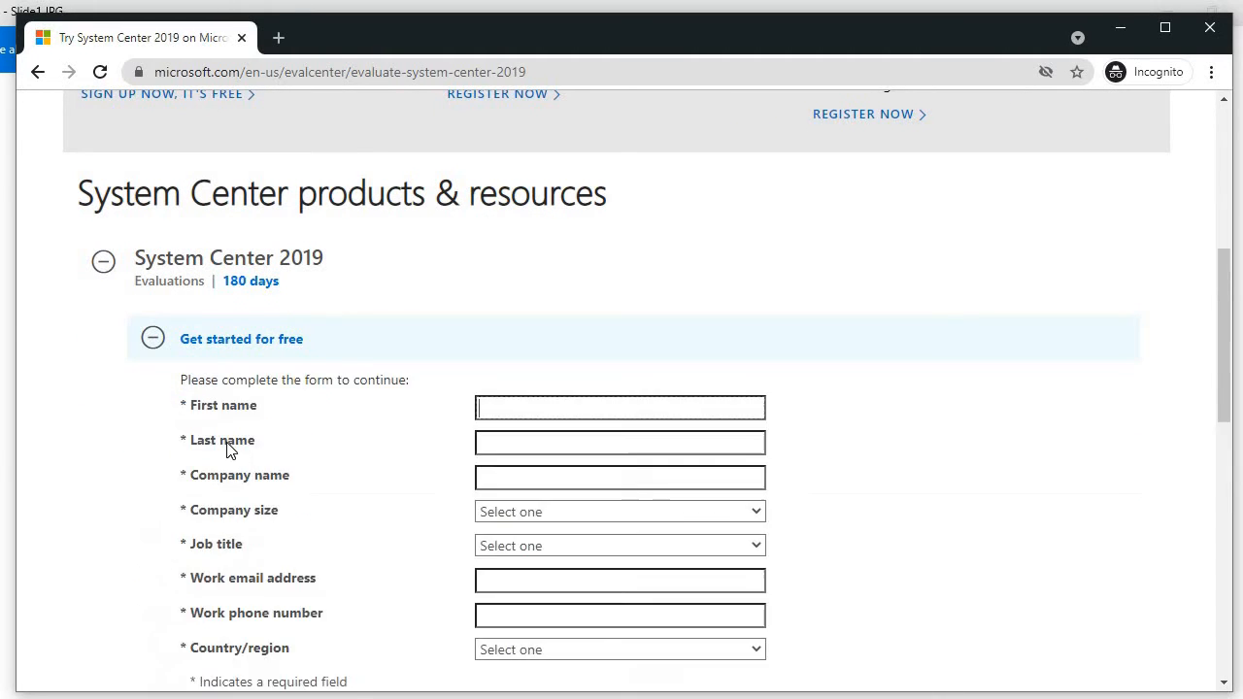
Step: Look over the blank registration form, then switch to the WinDC2019 virtual machine
scroll(233, 444, down, 1)
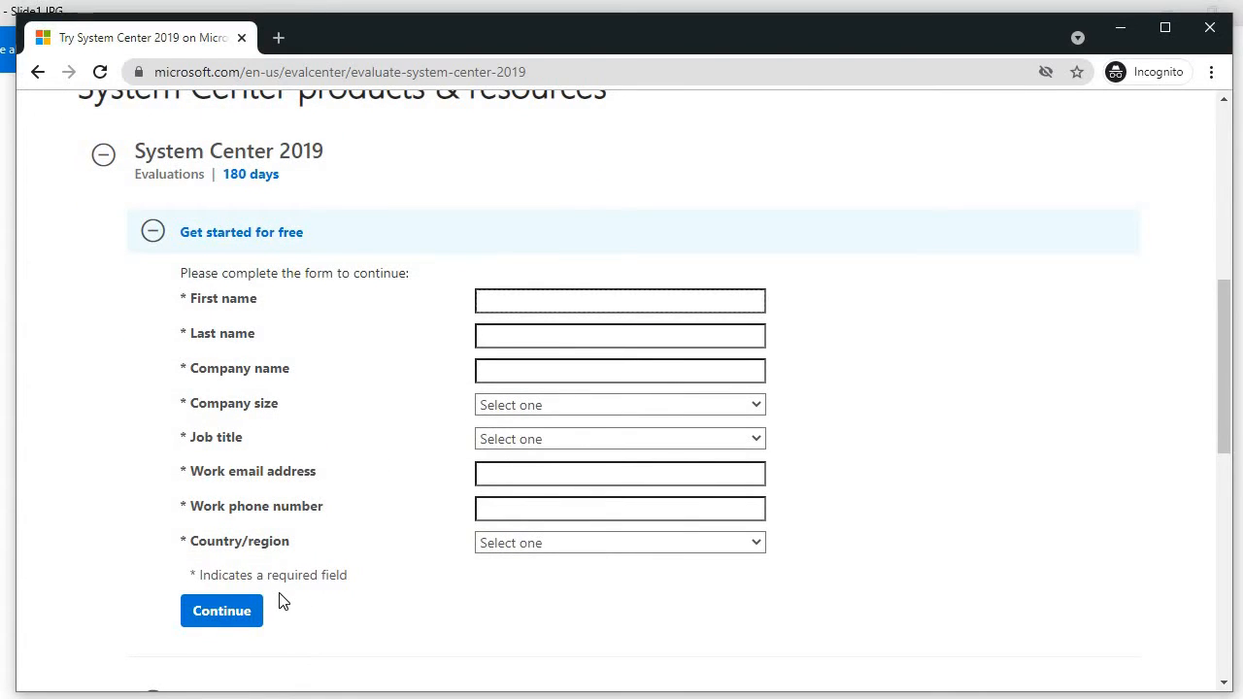
scroll(277, 594, down, 1)
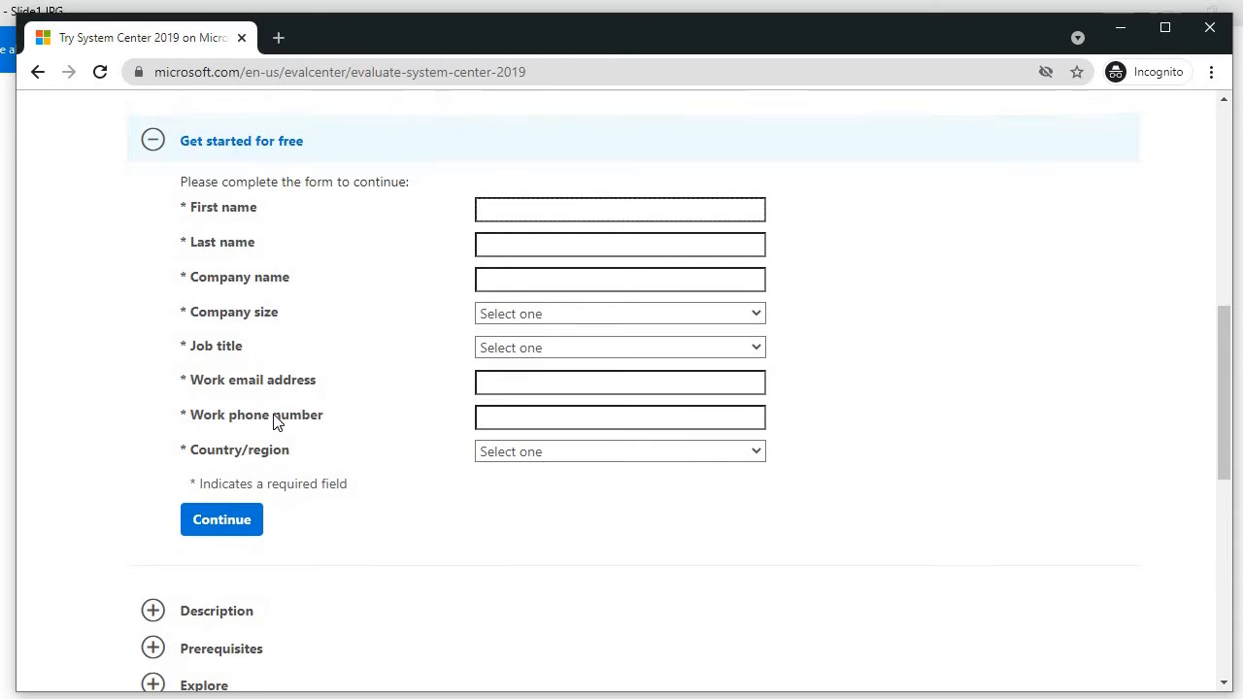
scroll(276, 420, up, 3)
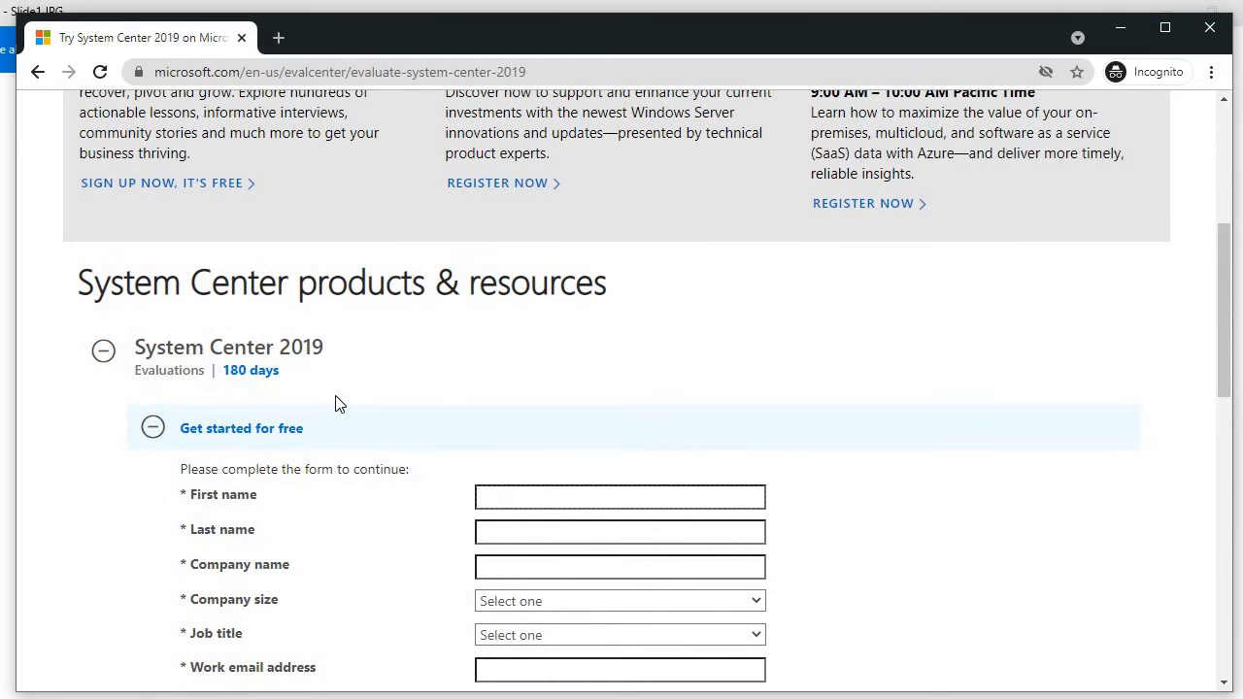
scroll(338, 404, up, 1)
scroll(425, 388, up, 1)
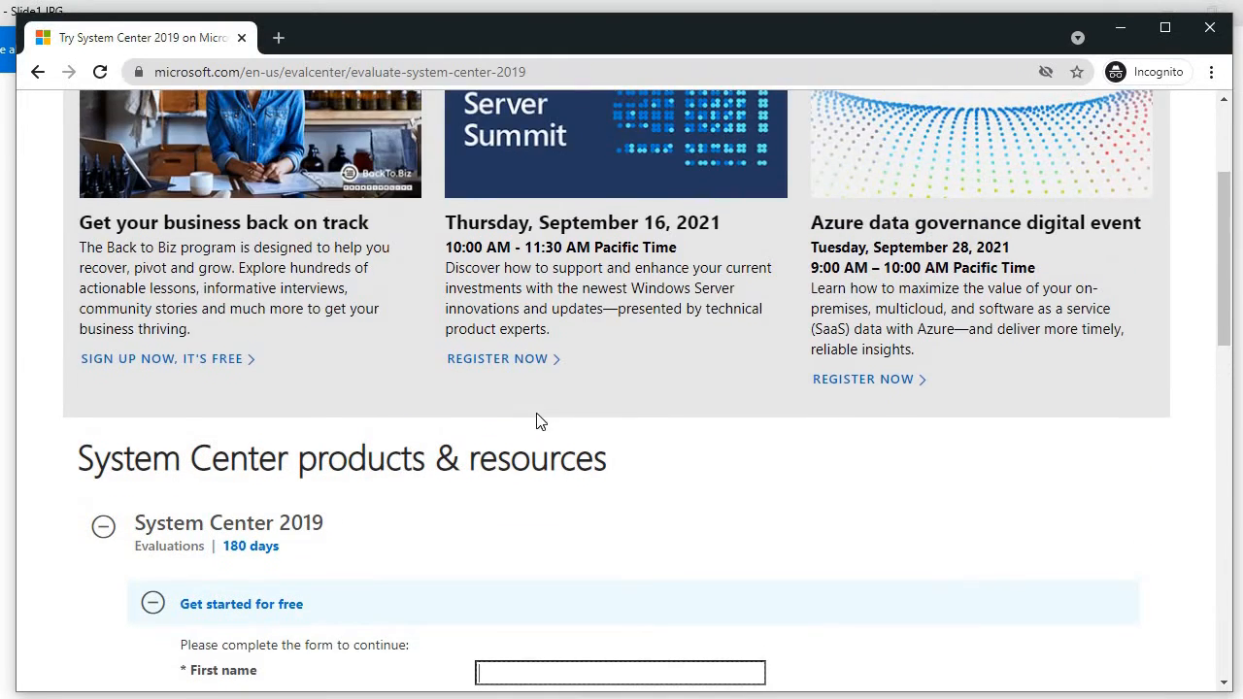
key(alt+Tab)
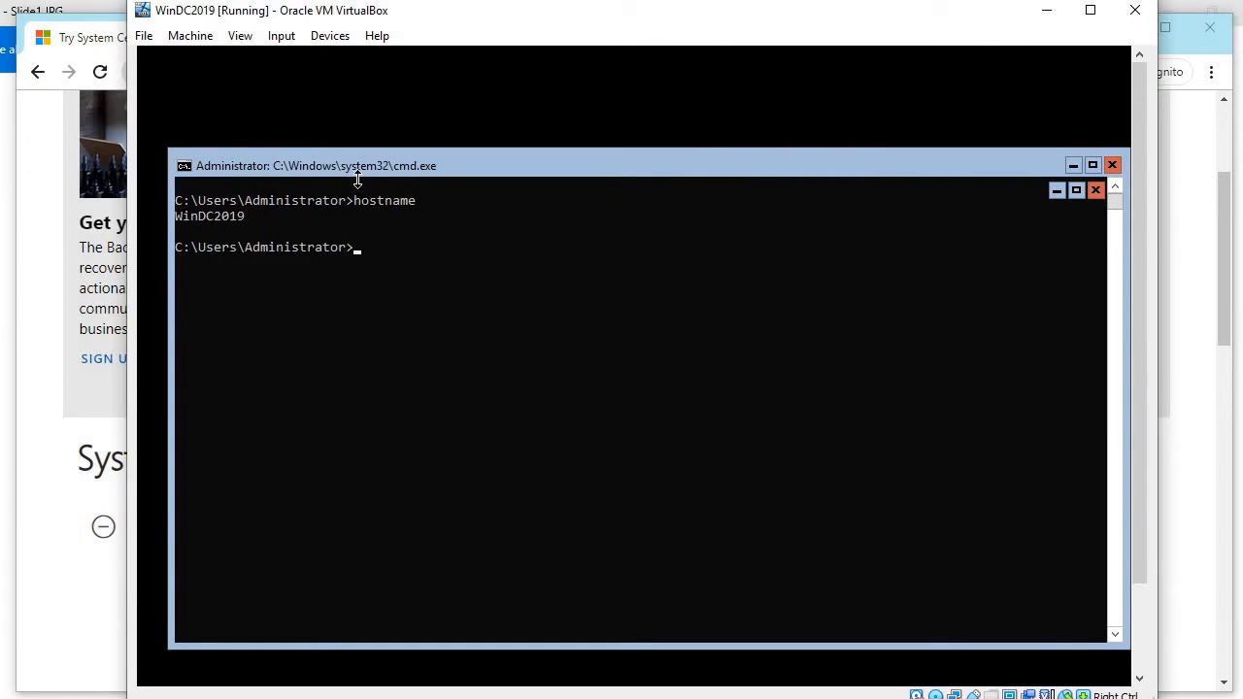
Step: Cycle past the domain controller, minimize SQLSRV19, and focus SCOMSRV19's File Explorer at Local Disk (C:)
click(389, 255)
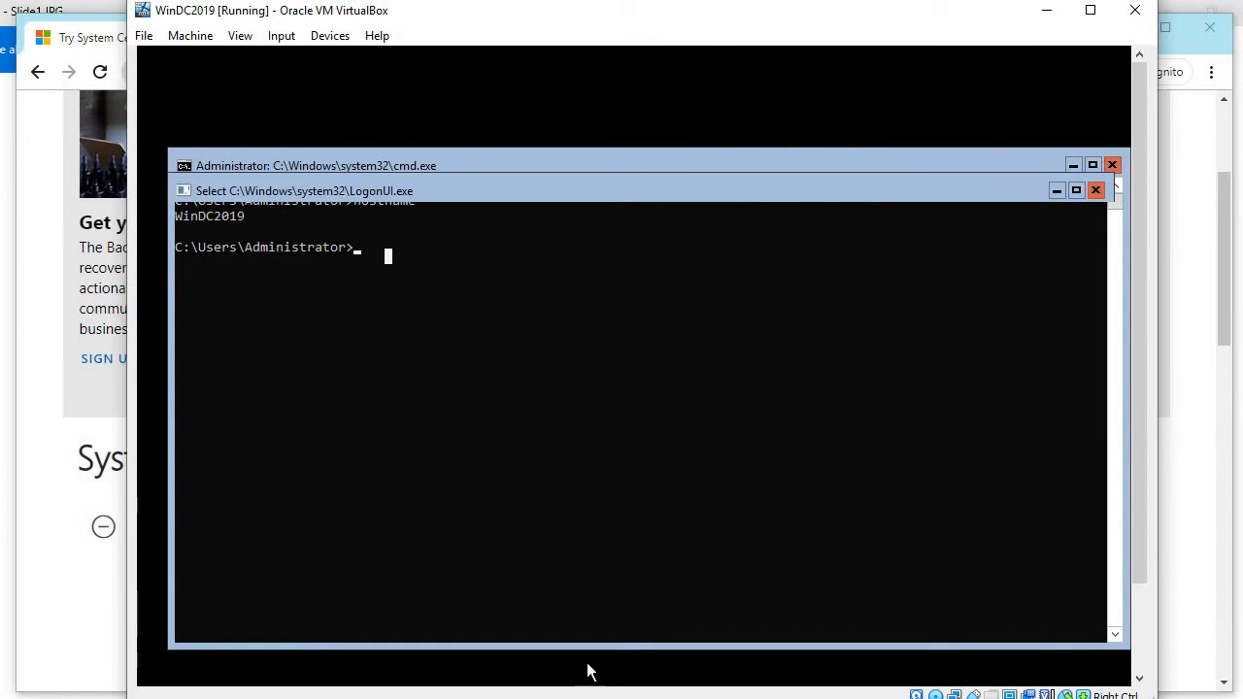
key(alt+Tab)
key(alt+Tab)
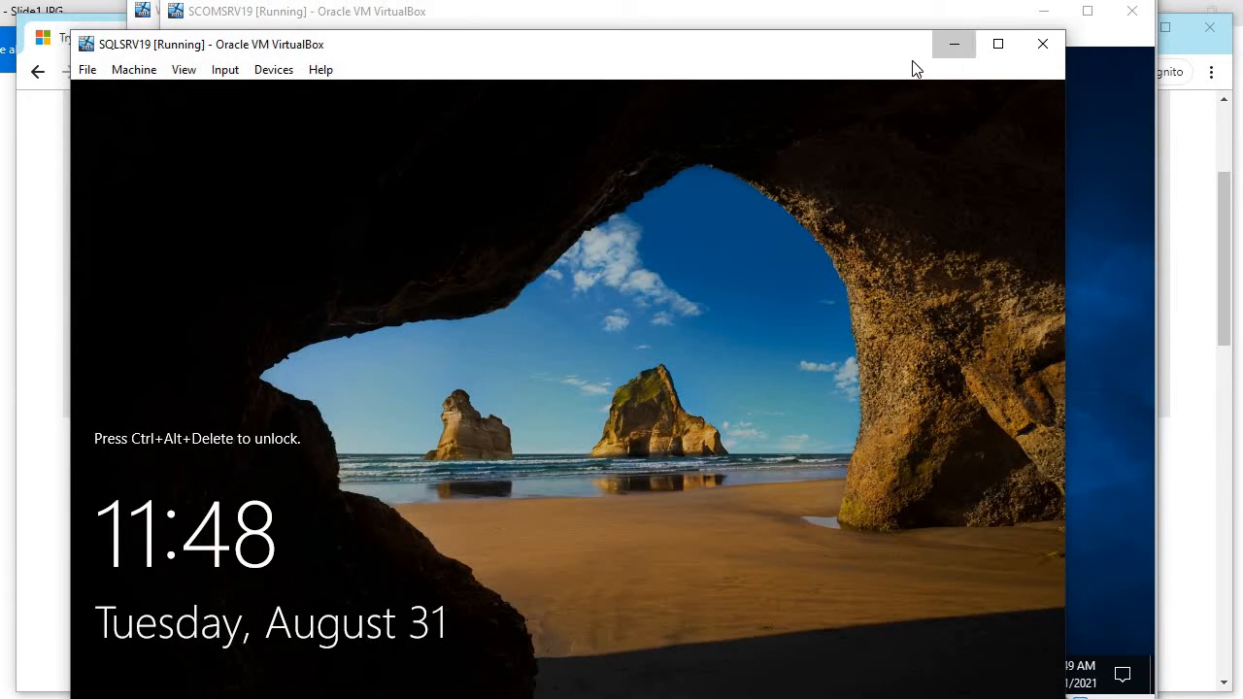
click(955, 44)
click(543, 388)
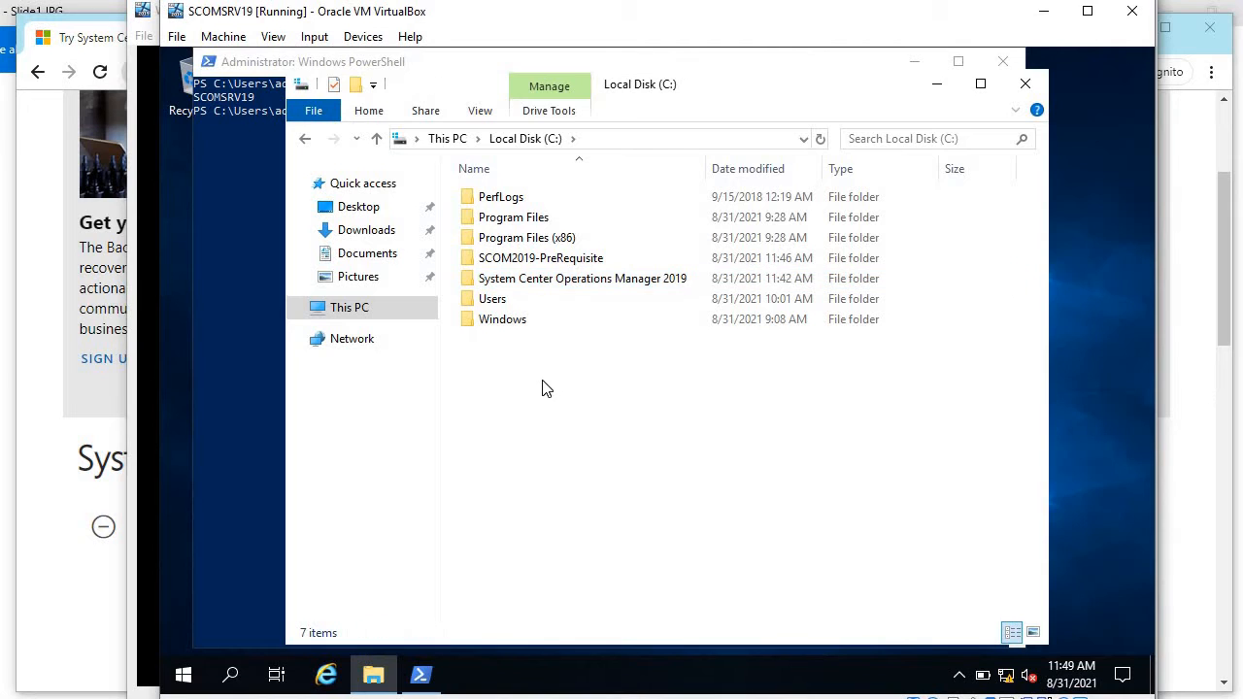
Step: Inspect the ReportViewer and SQLSysClrTypes installers in C:\SCOM2019-PreRequisite
double_click(561, 279)
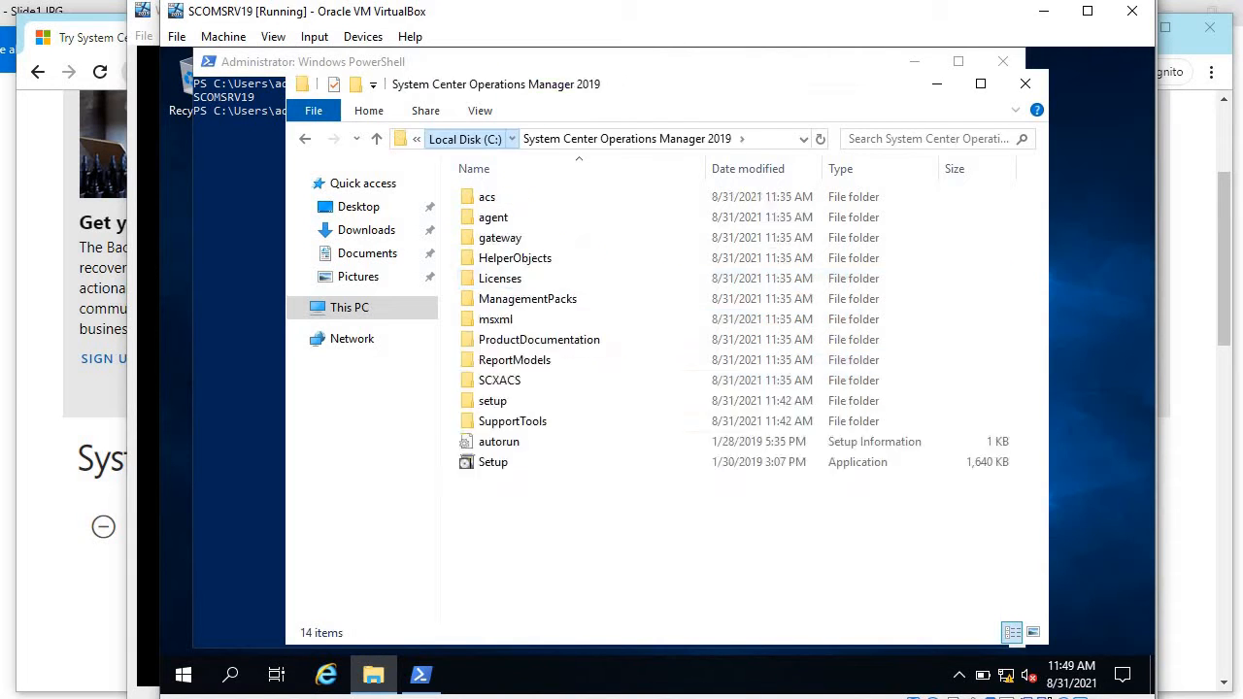
key(alt+Left)
double_click(542, 260)
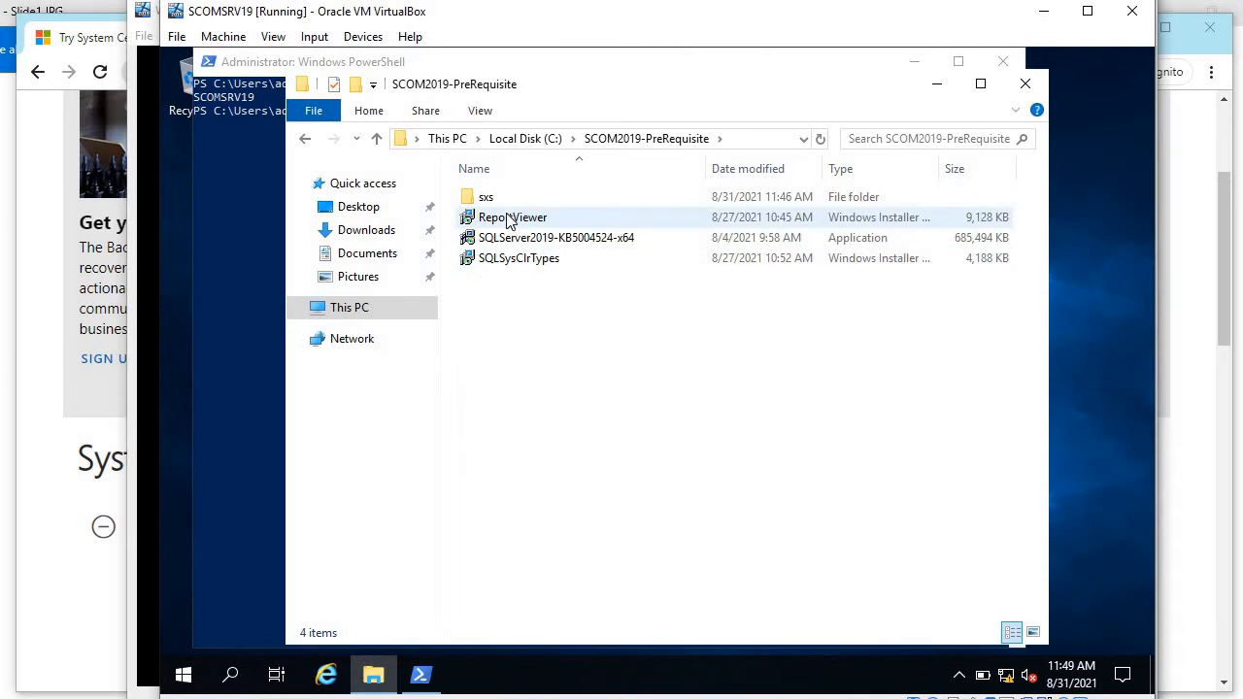
click(505, 217)
click(530, 264)
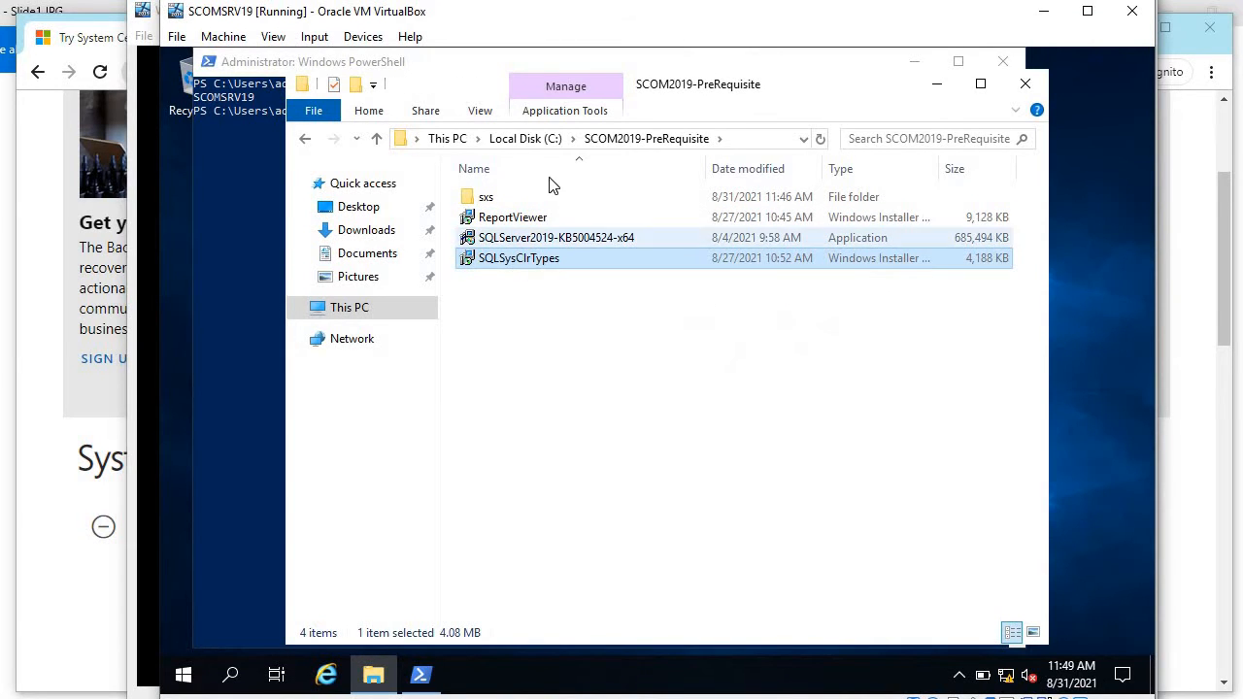
click(526, 139)
Step: Open the System Center Operations Manager 2019 folder and launch Setup
double_click(569, 278)
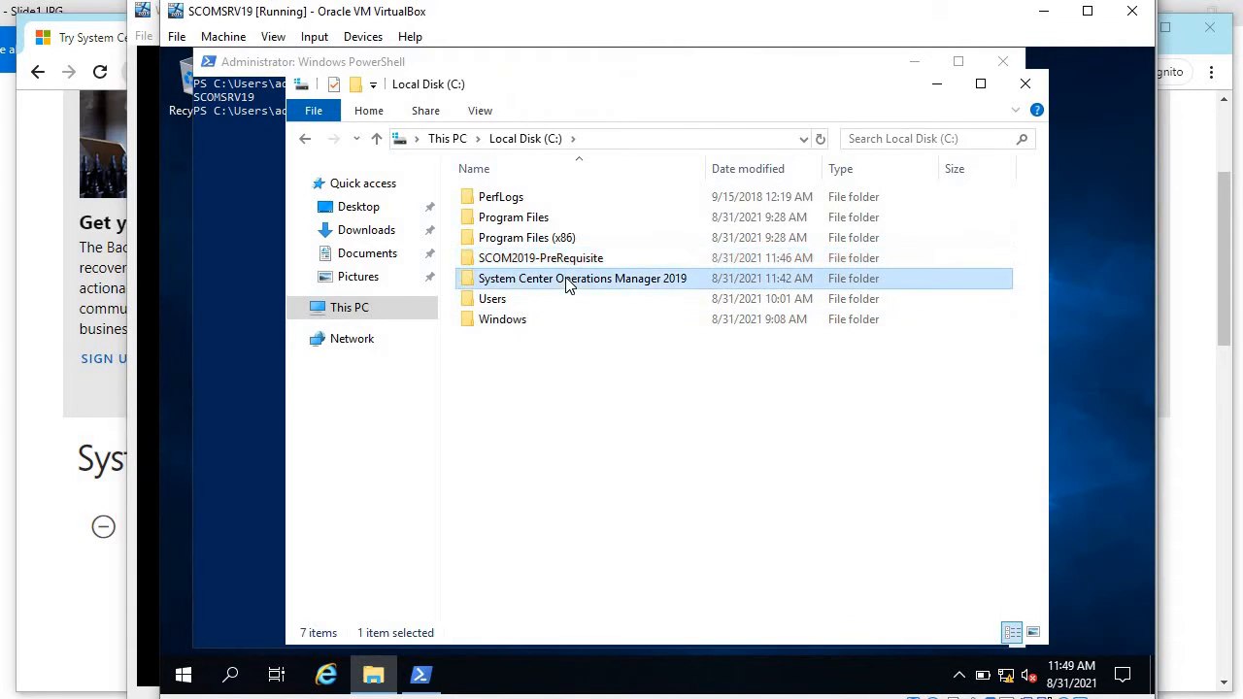
click(494, 139)
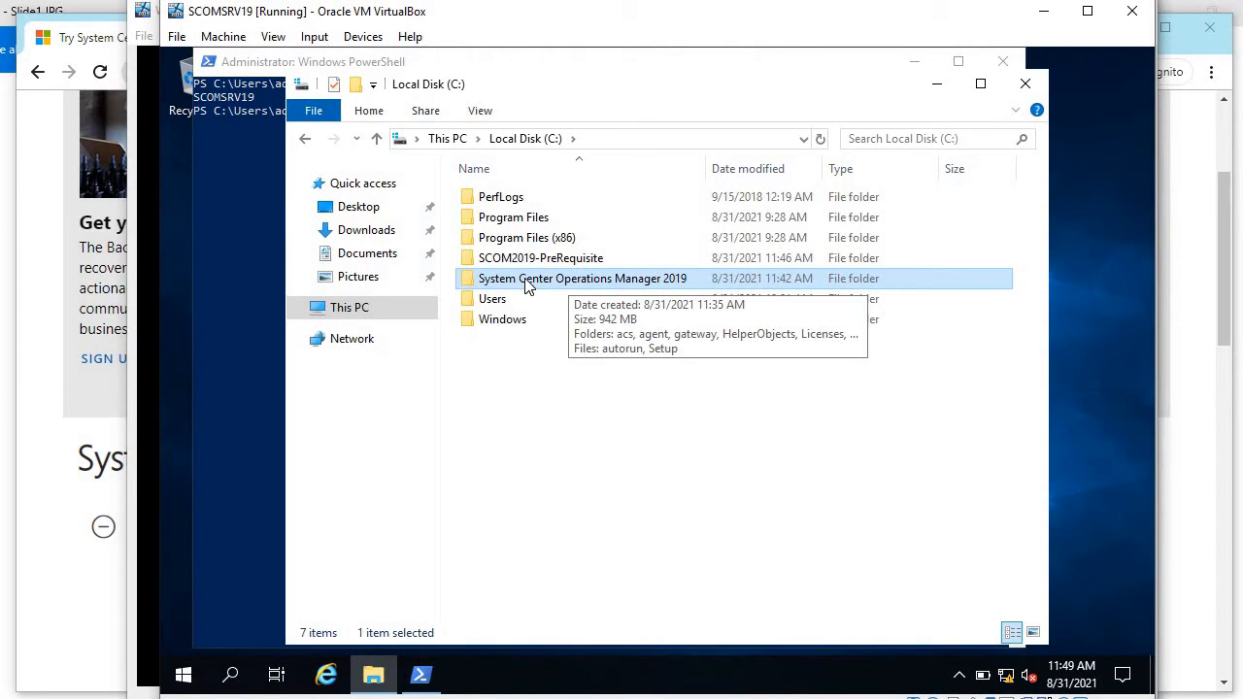
double_click(525, 279)
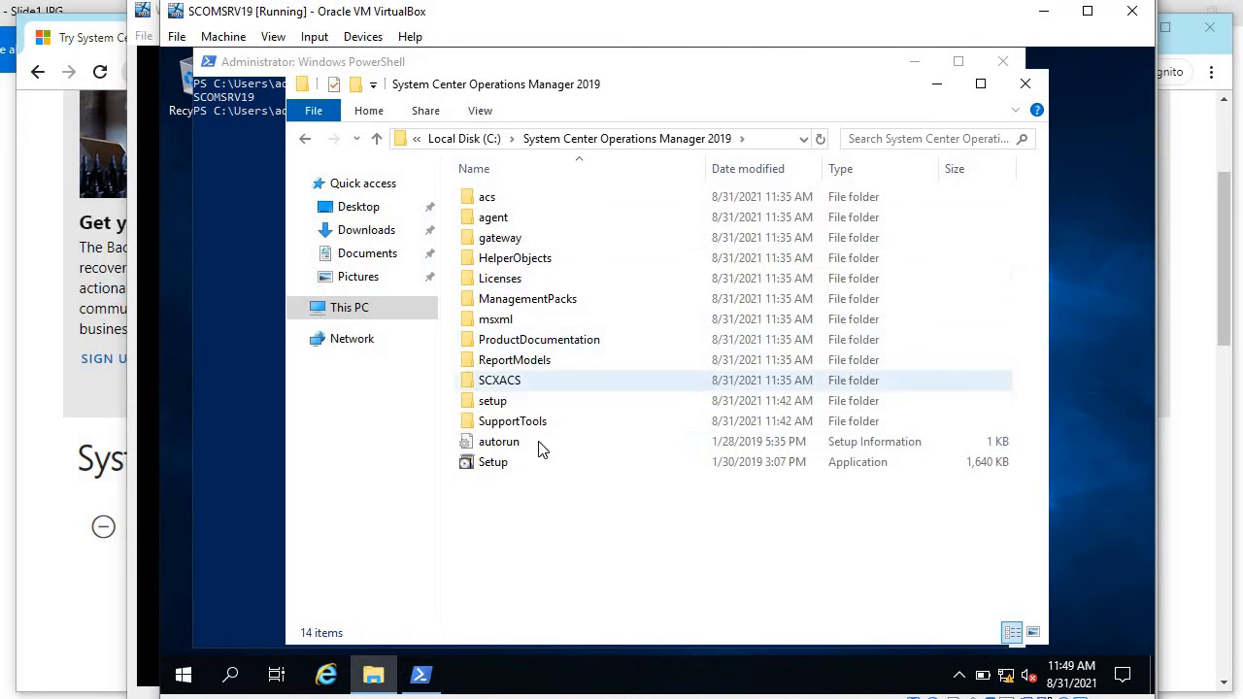
click(517, 464)
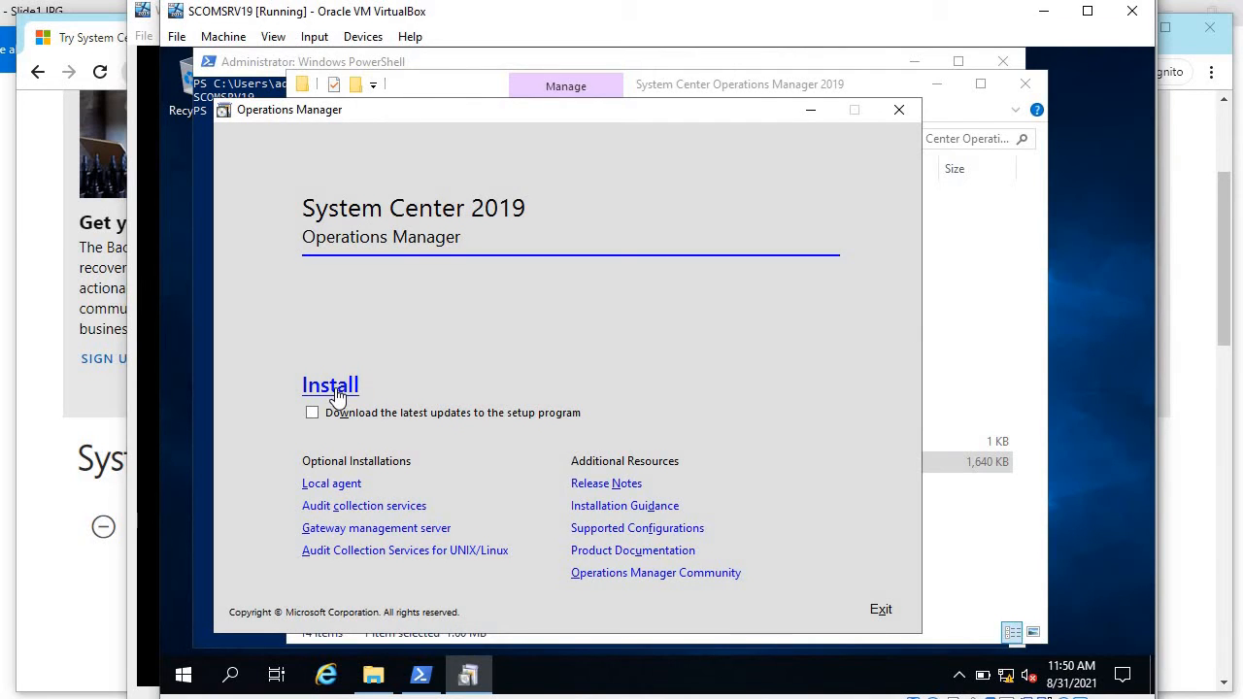
Step: Begin the install and select the Management server and Operations console features
click(447, 375)
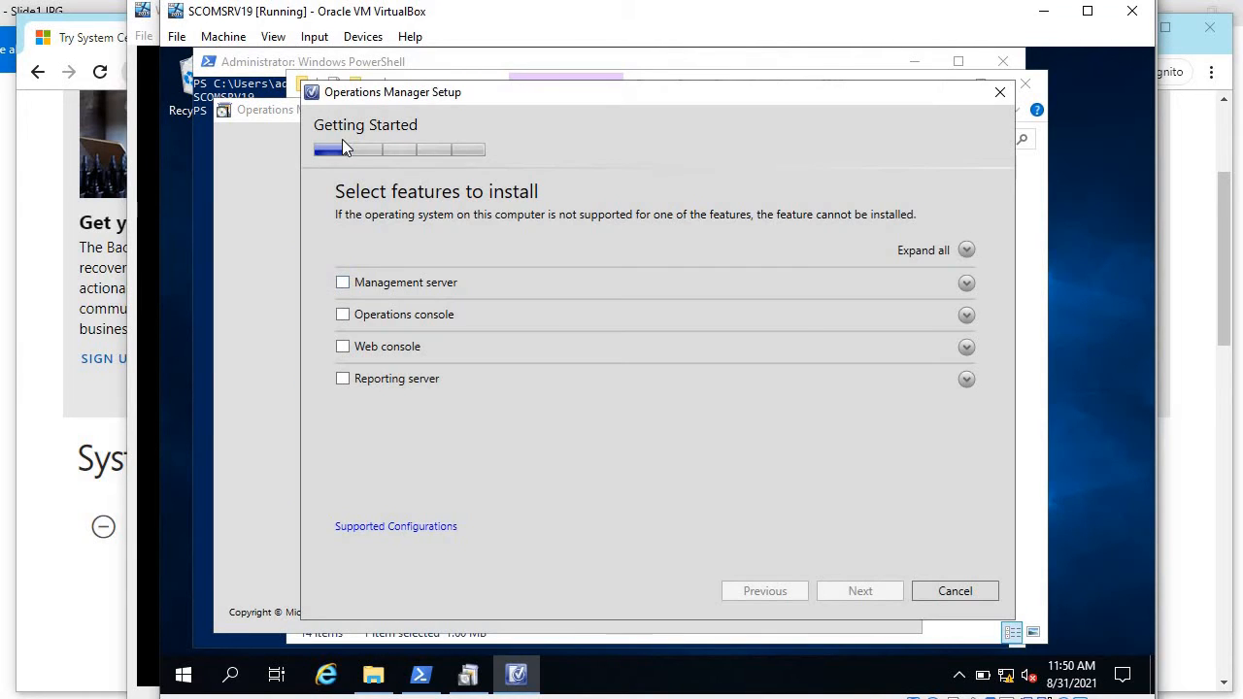
click(346, 287)
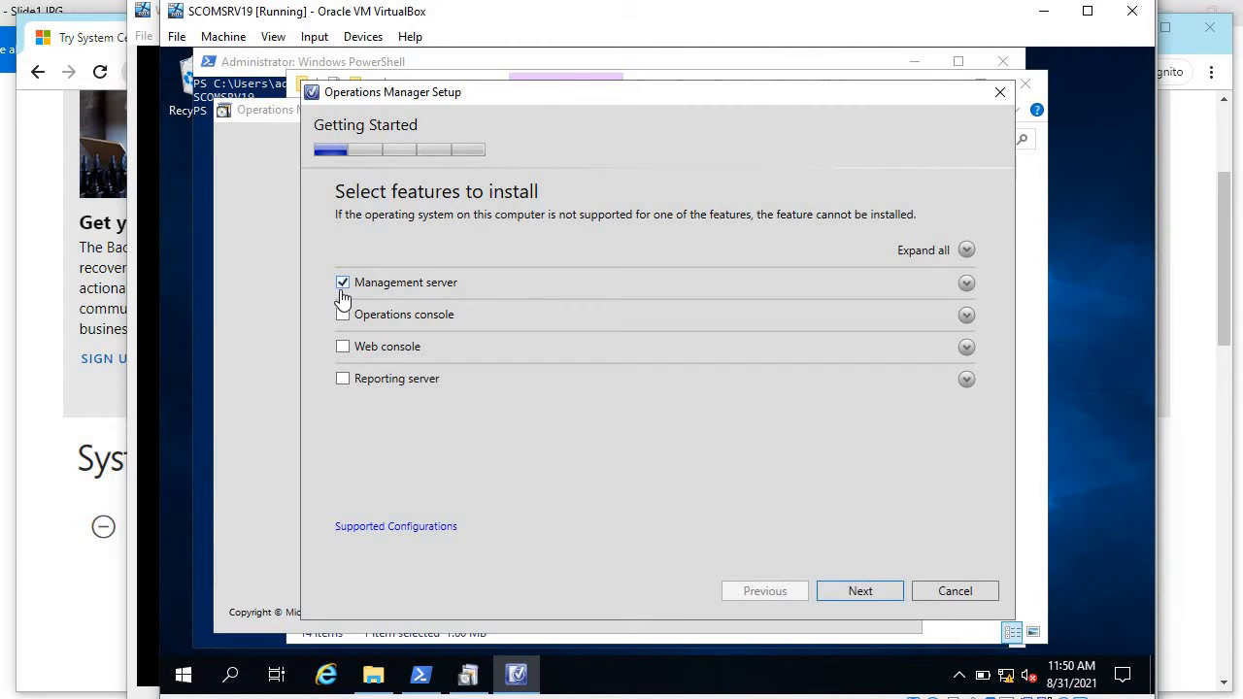
click(352, 318)
Step: Keep the default installation path and run the prerequisite check, which flags missing Report Viewer controls
click(844, 594)
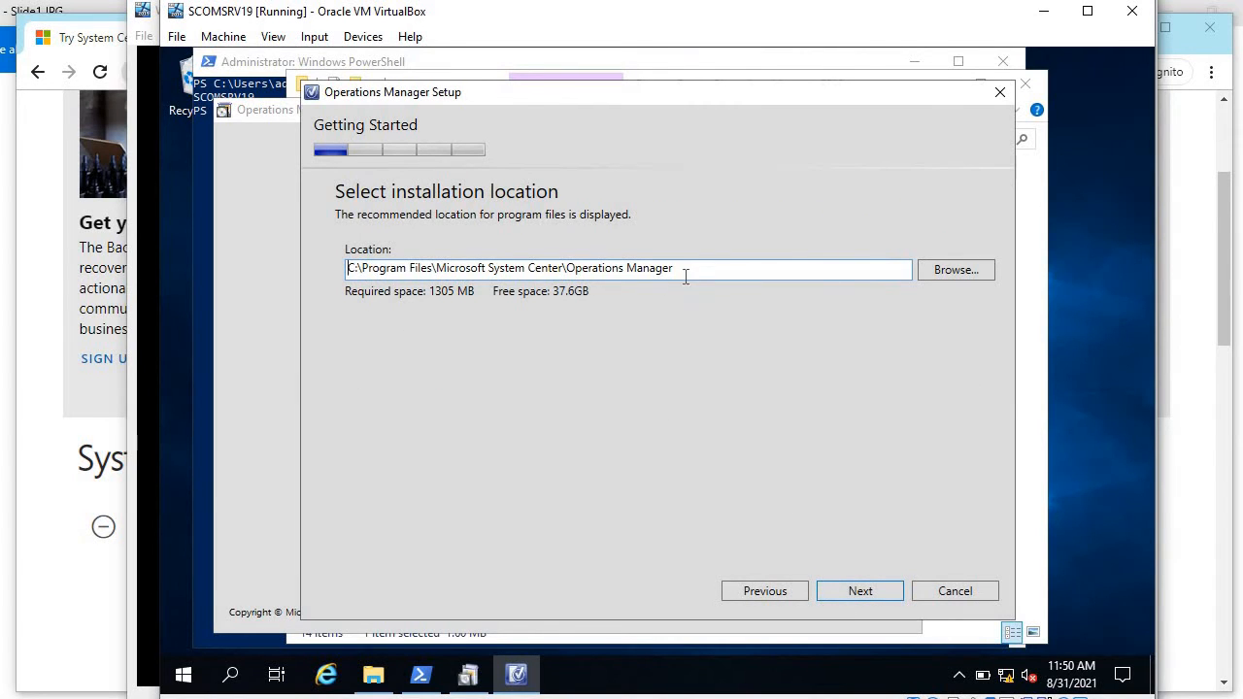
drag(711, 274, 294, 269)
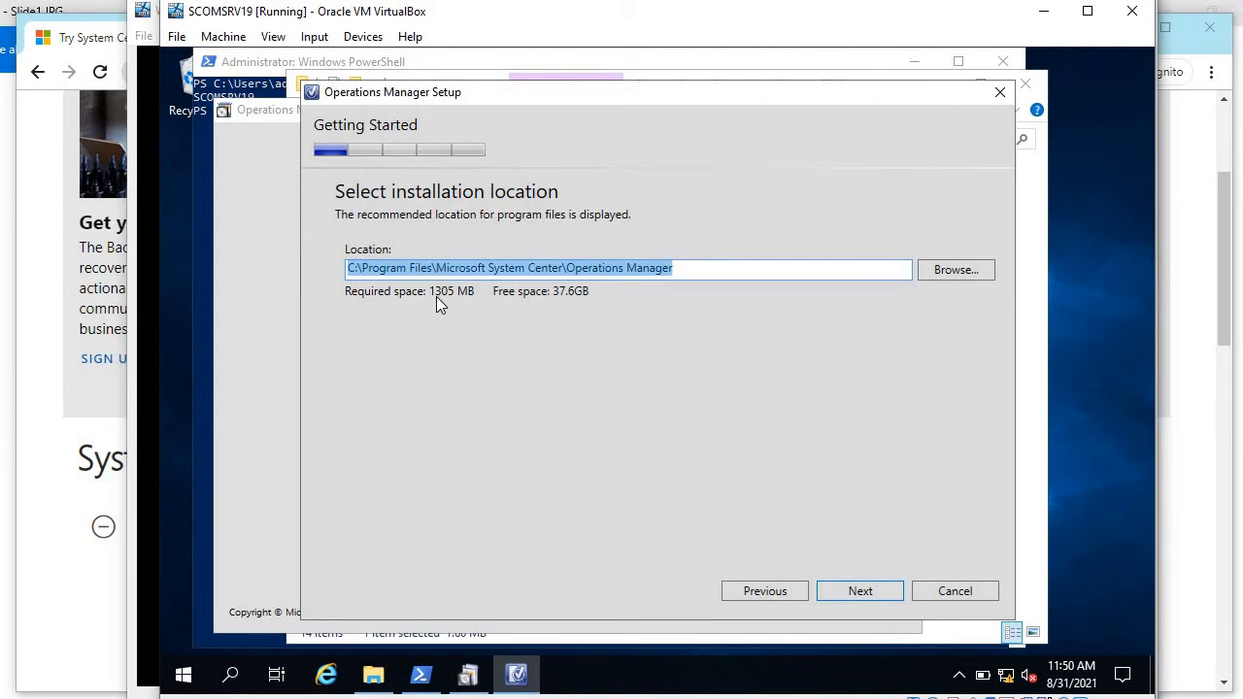
click(447, 269)
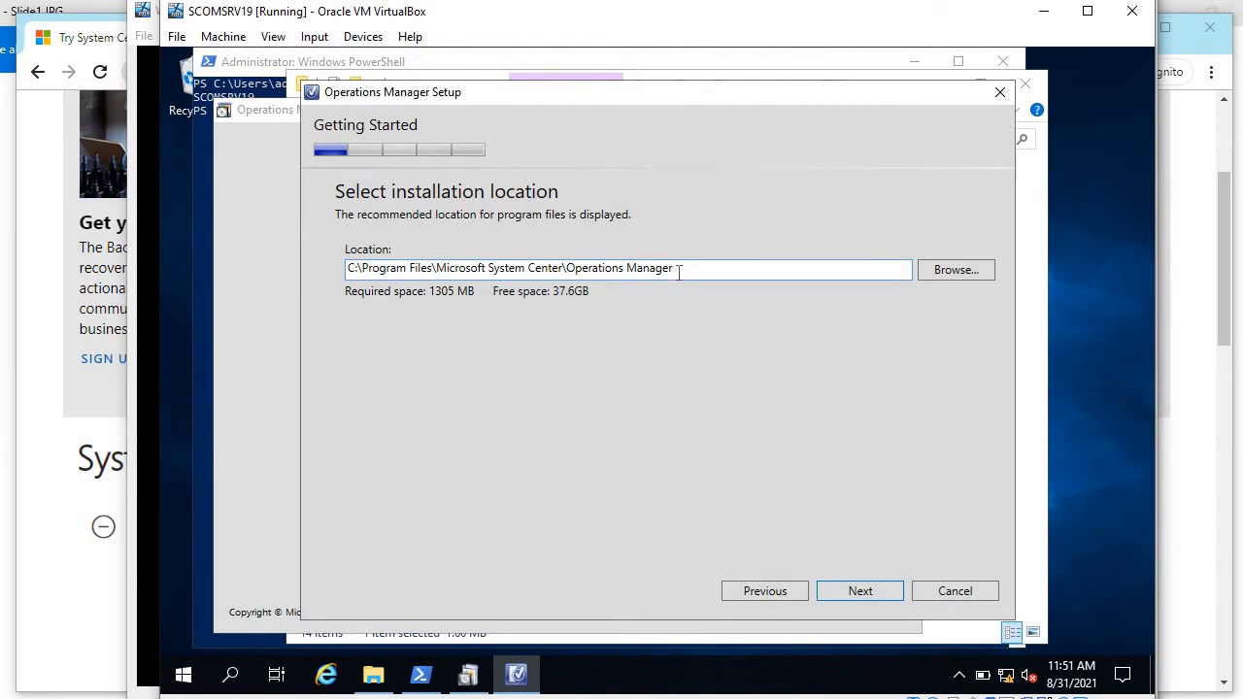
triple_click(461, 270)
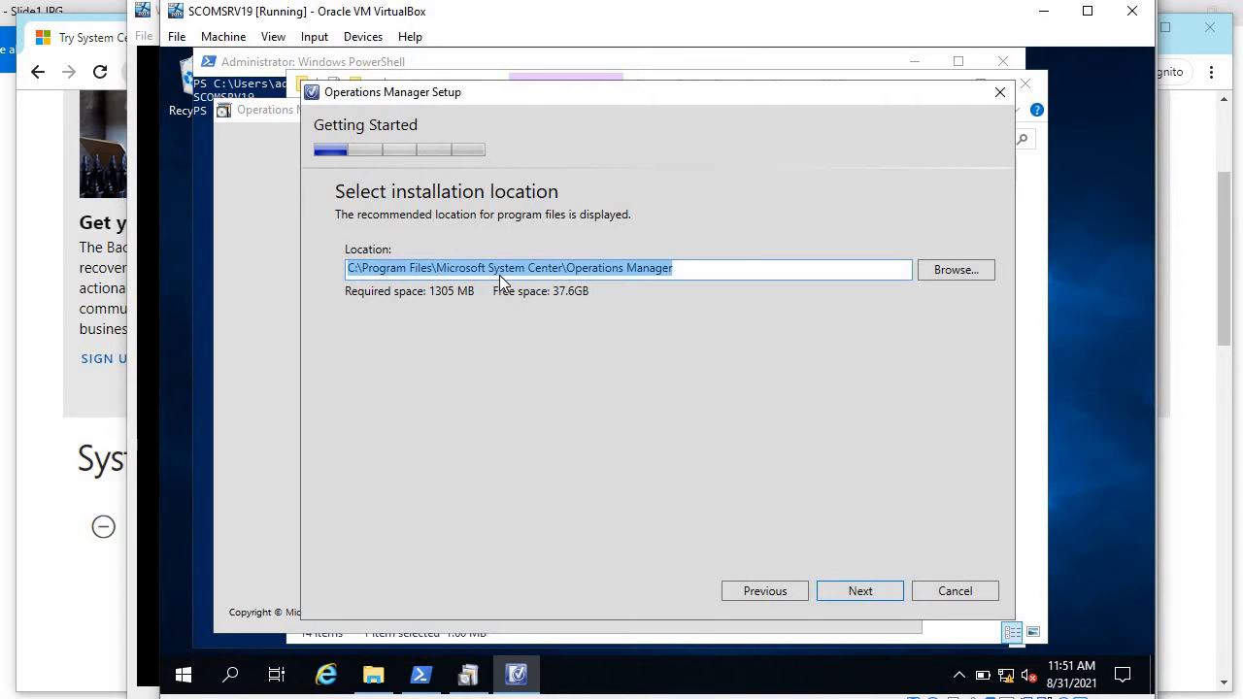
click(592, 270)
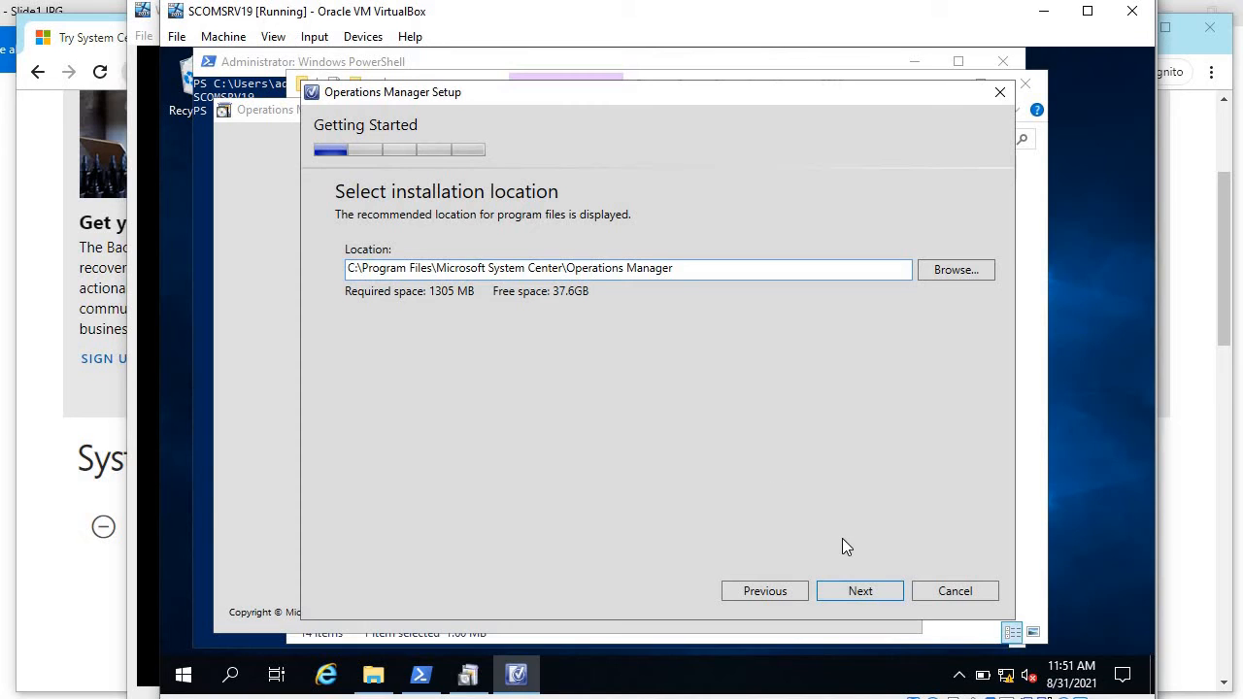
click(847, 588)
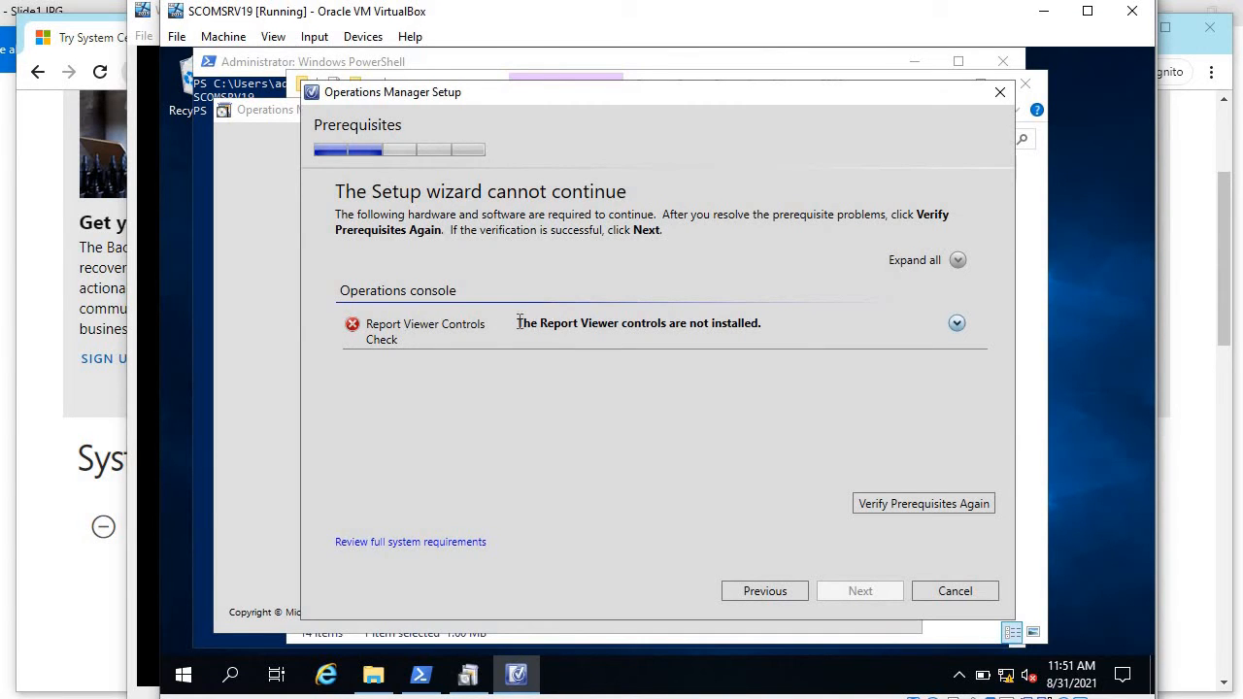
Step: Note the Report Viewer error, then open C:\SCOM2019-PreRequisite in File Explorer
drag(519, 322, 773, 328)
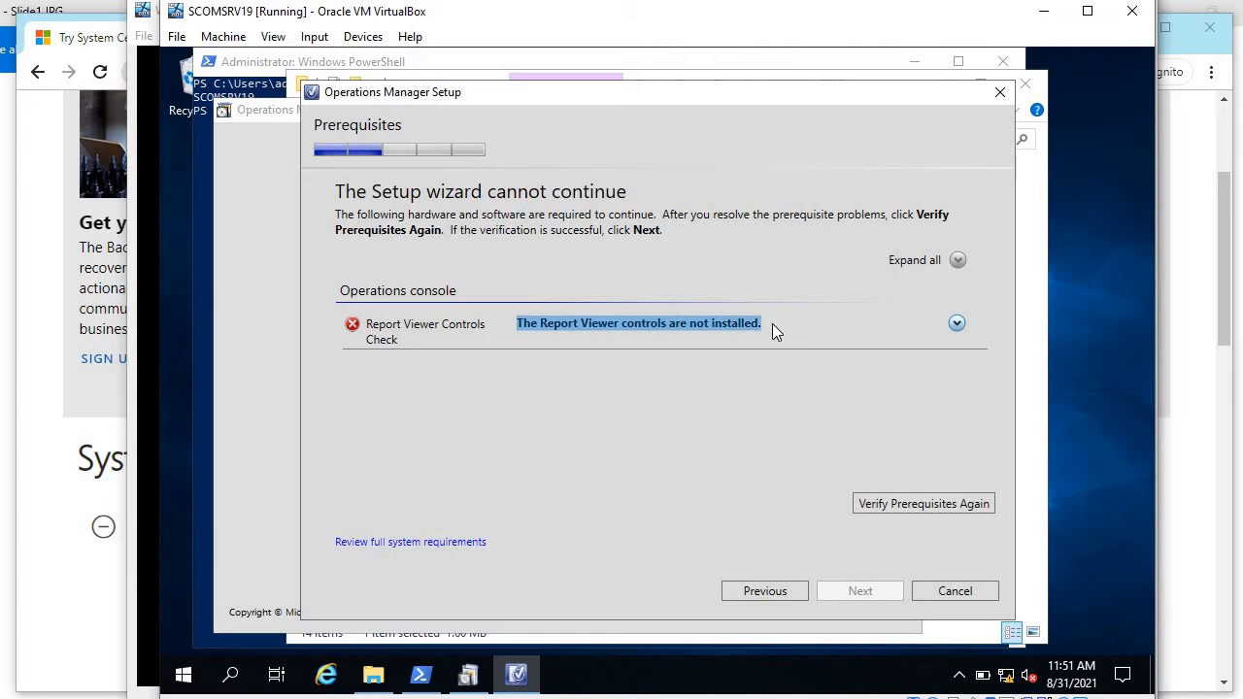
click(373, 675)
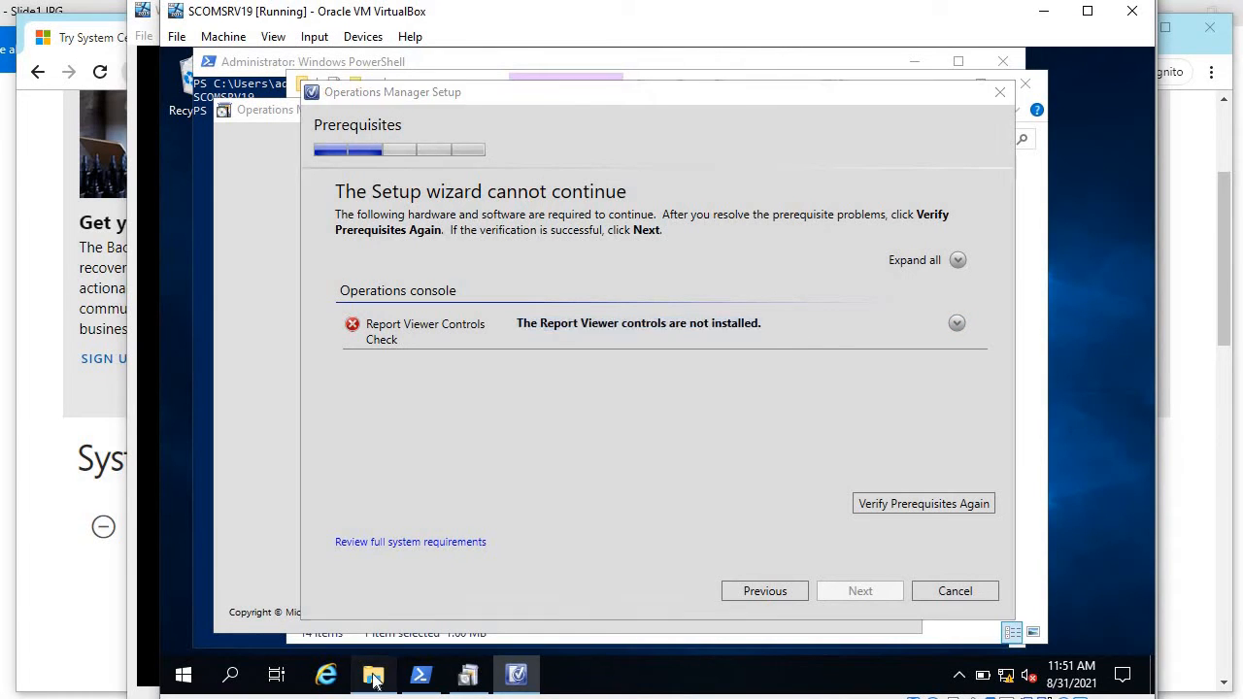
double_click(556, 256)
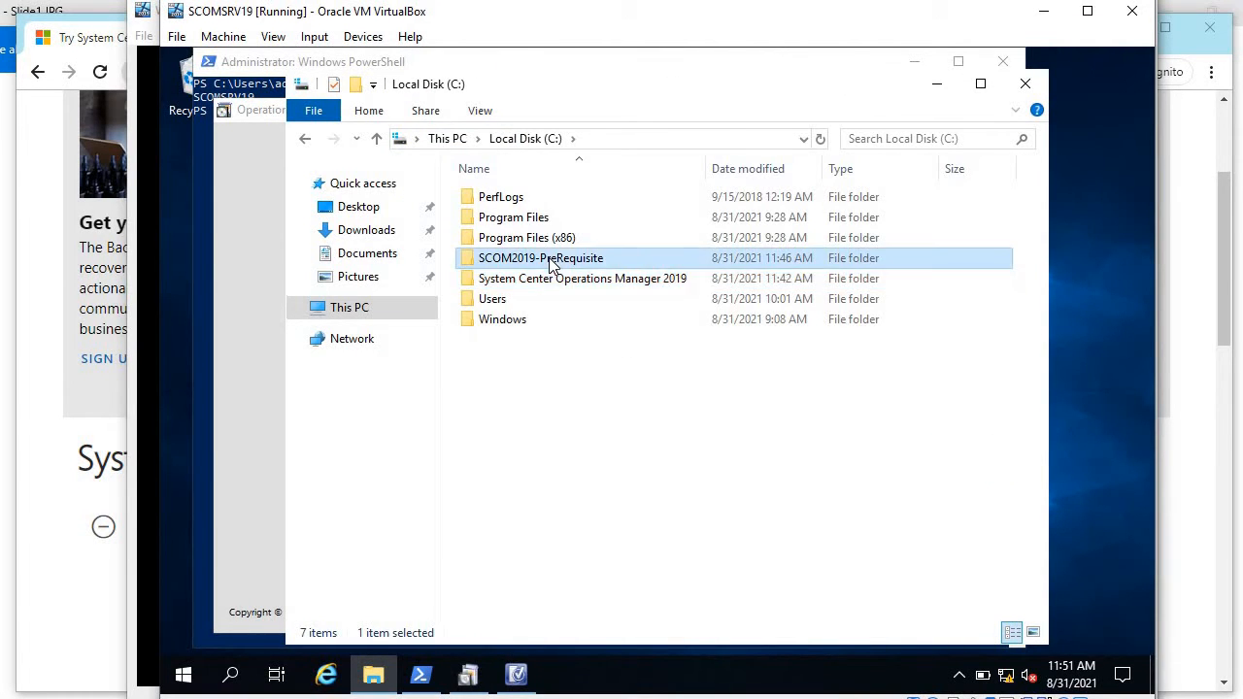
Step: Install SQLSysClrTypes (System CLR Types for SQL Server 2014), accepting the license, and finish the wizard
click(531, 262)
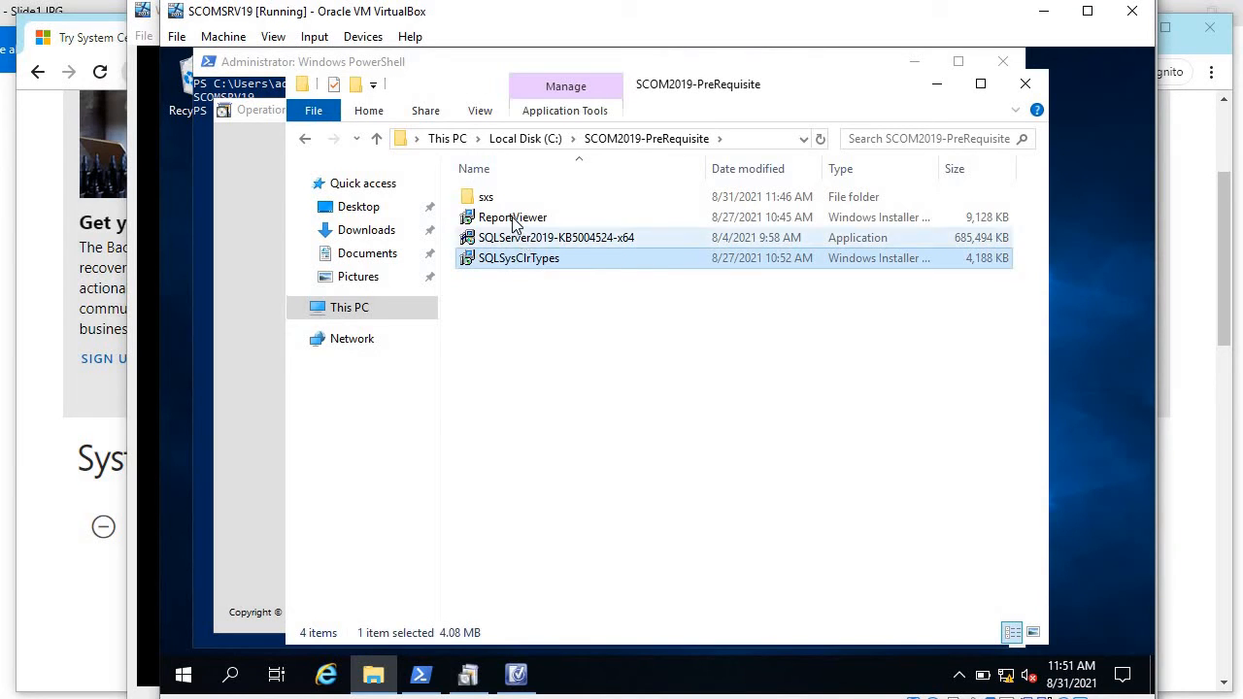
click(501, 225)
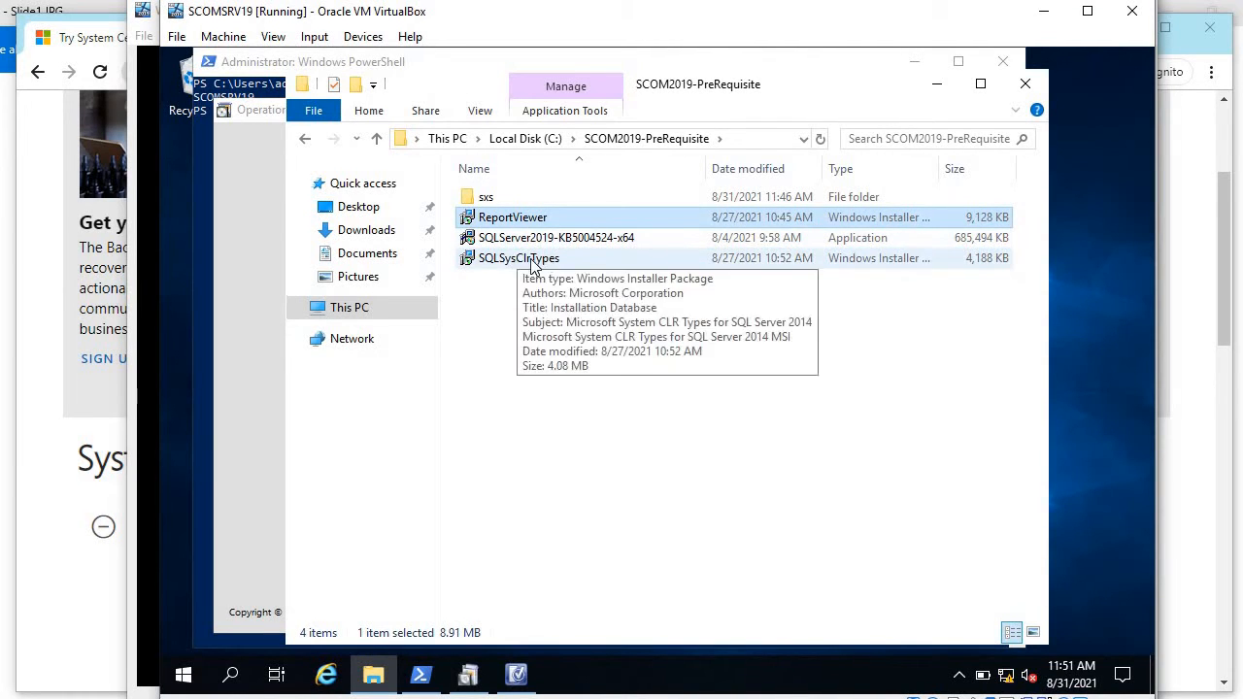
click(521, 263)
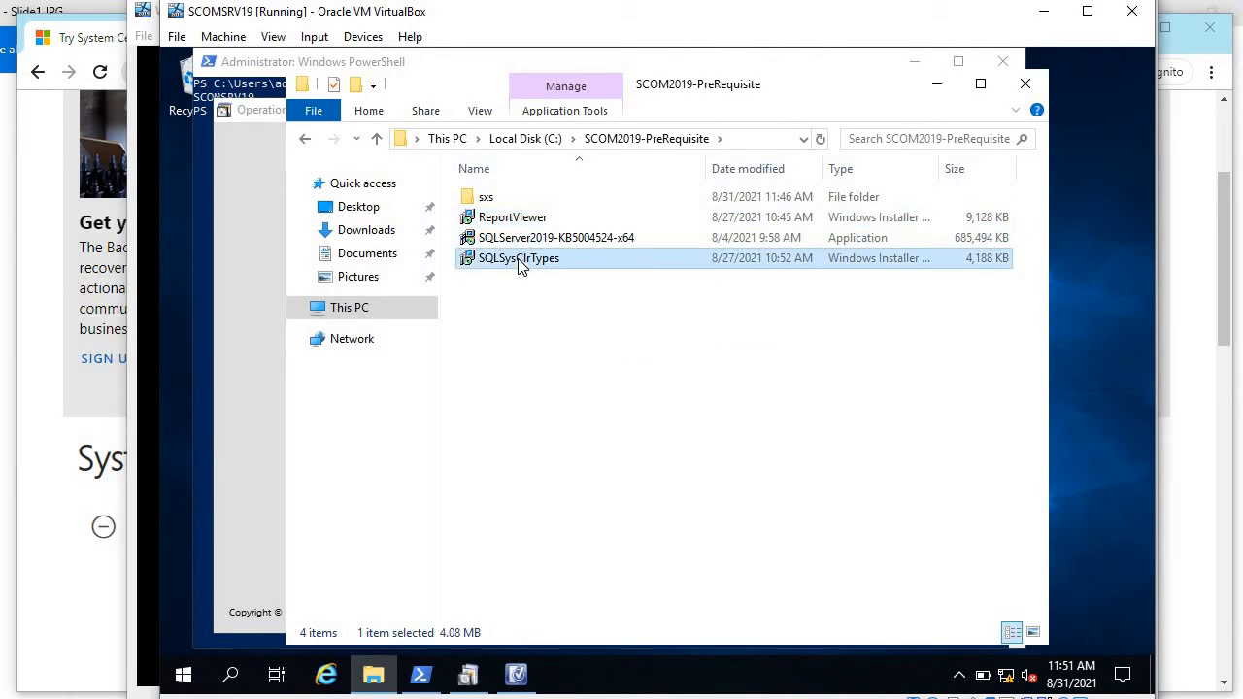
double_click(521, 262)
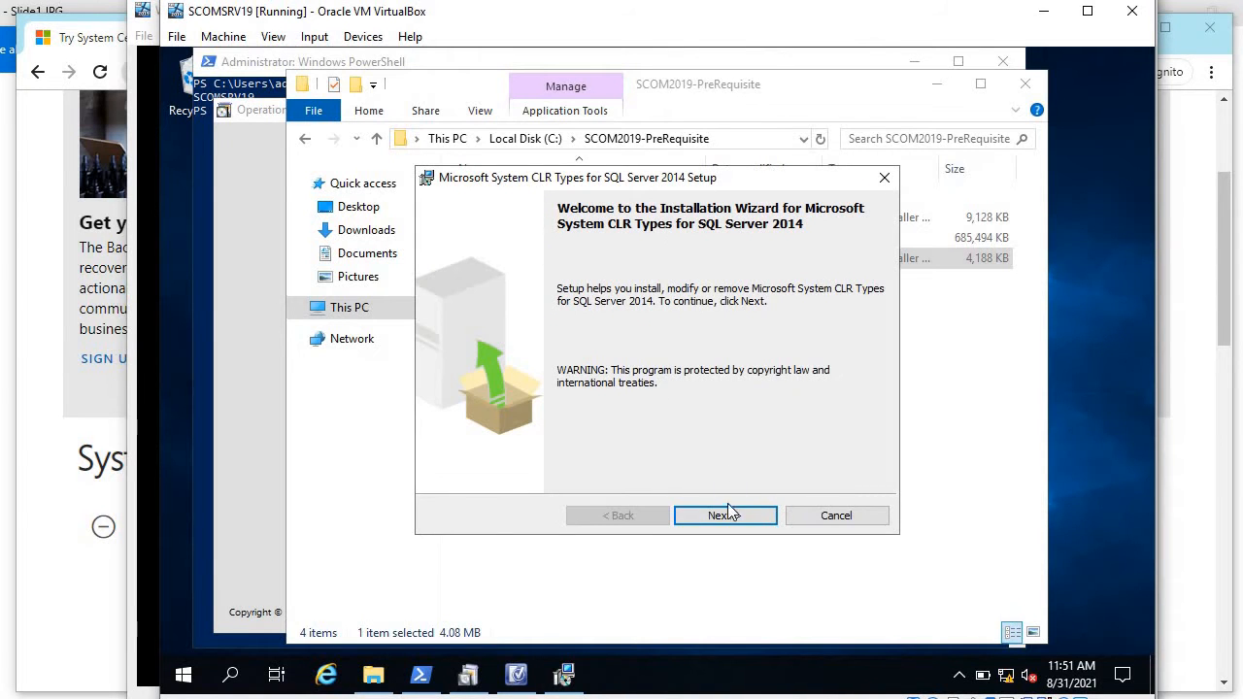
click(729, 516)
click(579, 453)
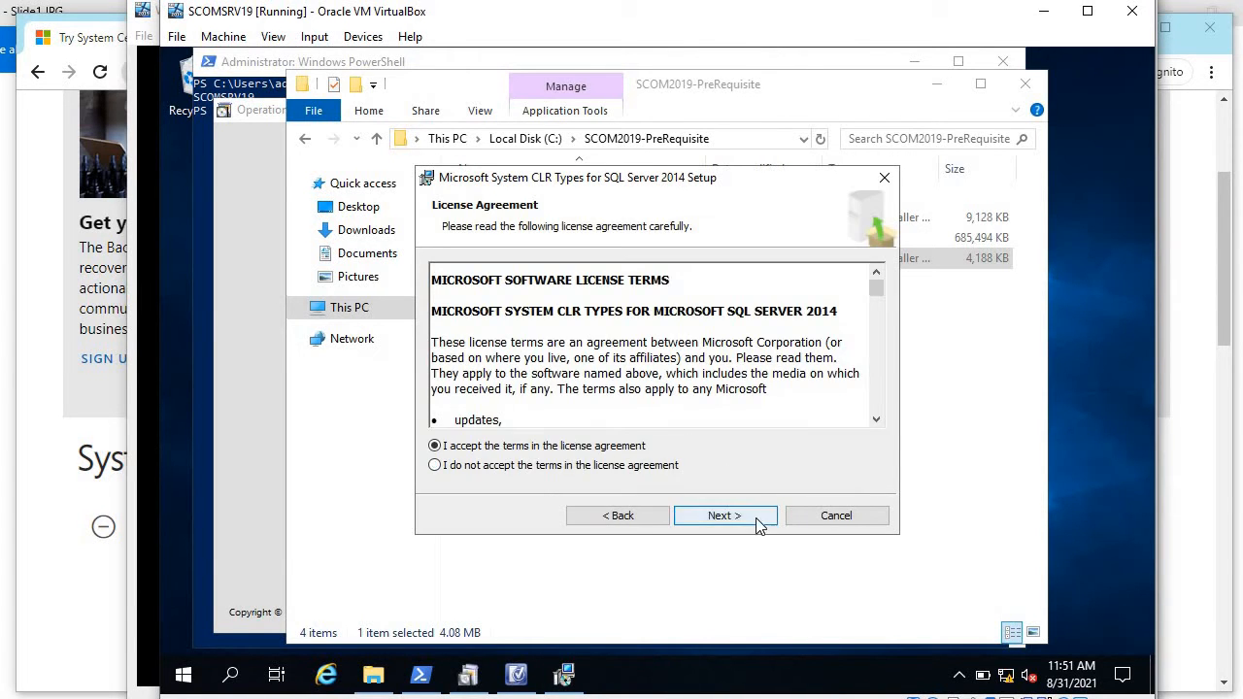
click(730, 515)
click(735, 517)
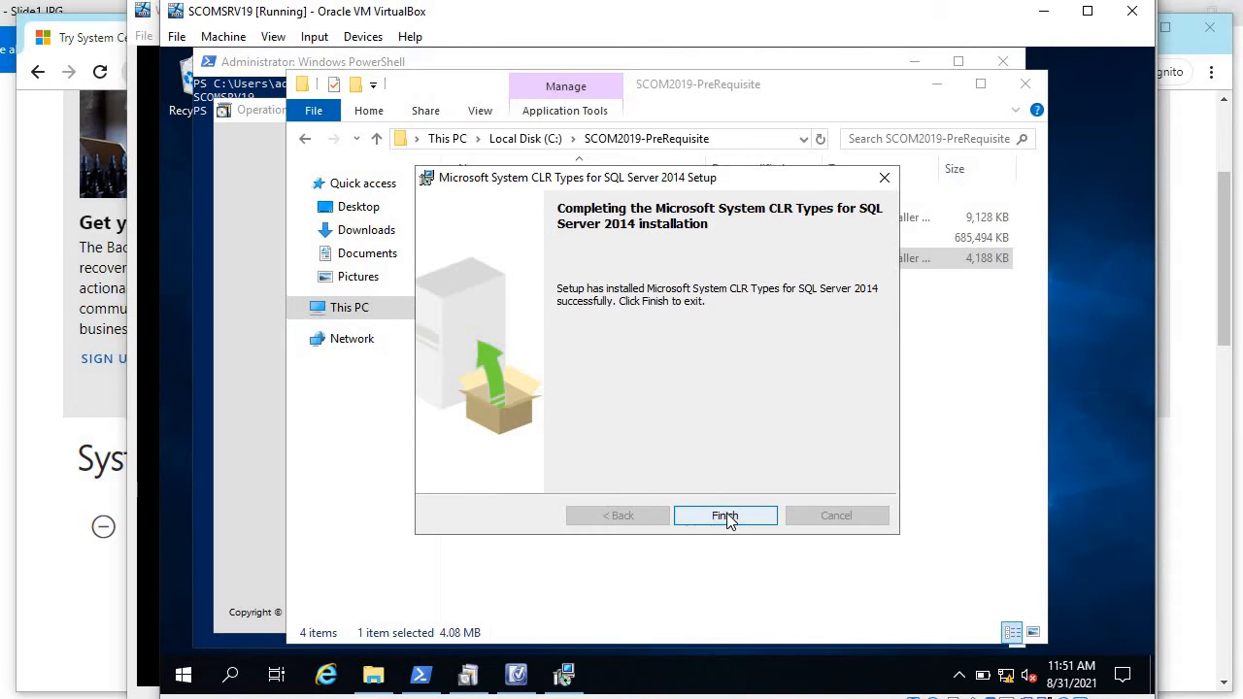
click(724, 512)
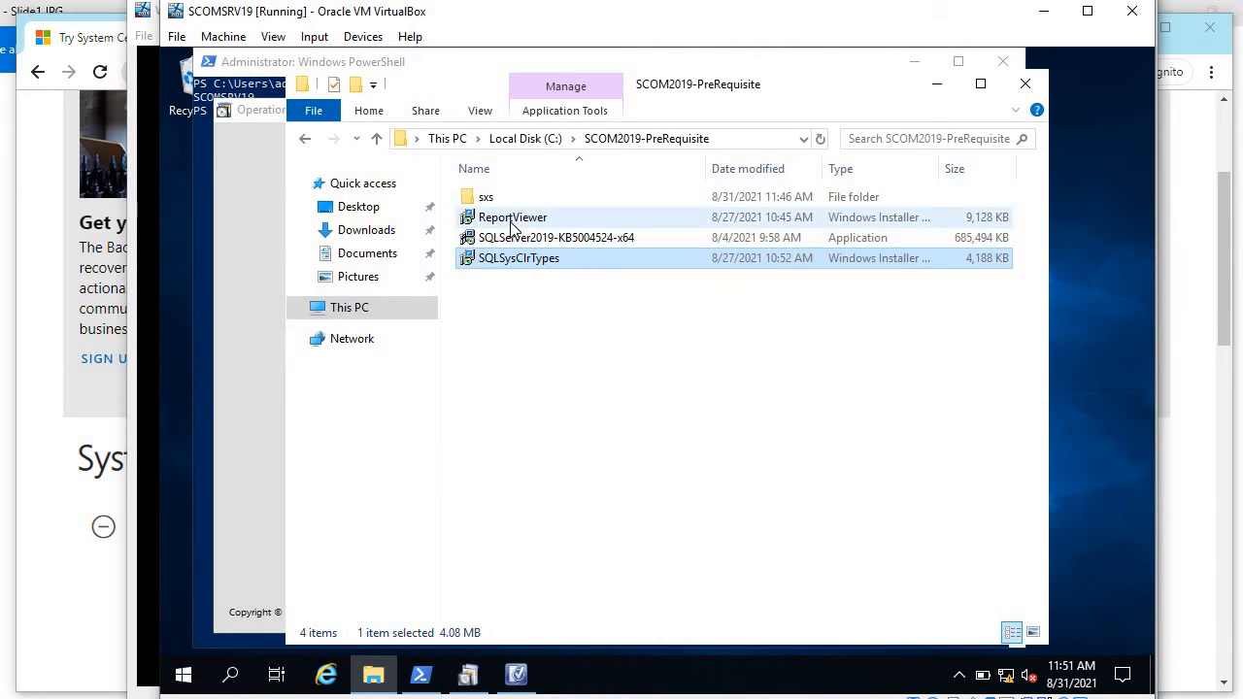
Step: Install the ReportViewer package (Report Viewer 2015 Runtime), accepting the license, and finish the wizard
double_click(512, 221)
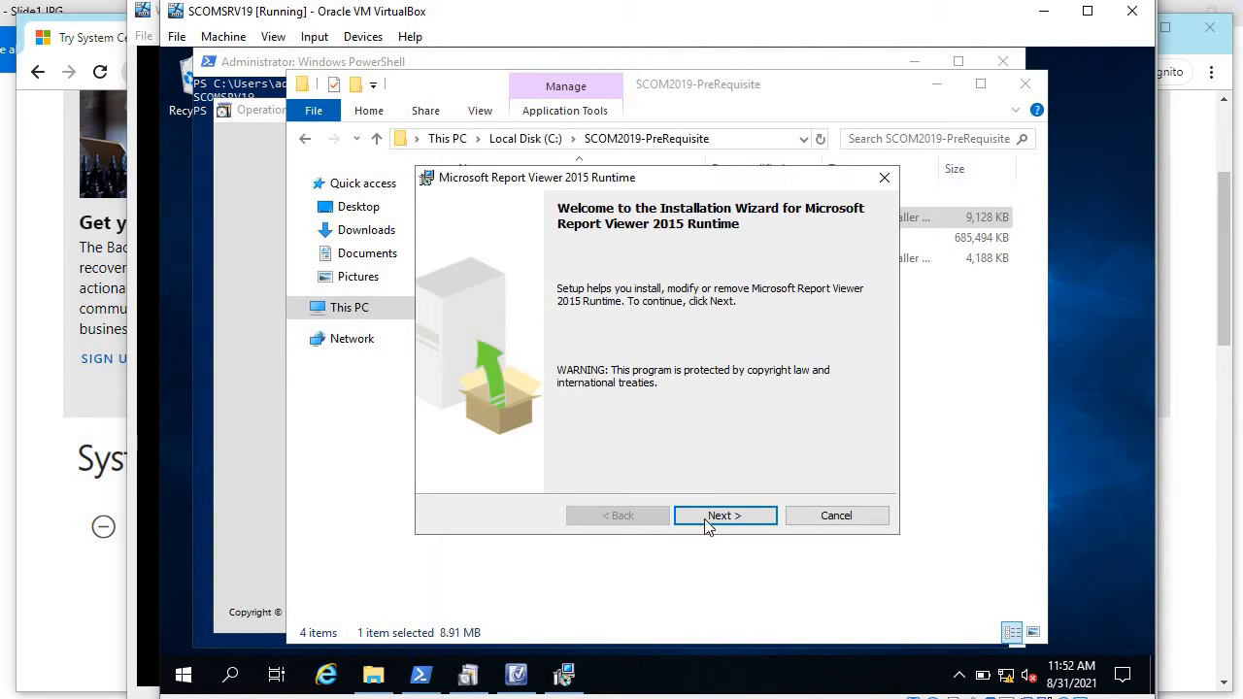
click(723, 515)
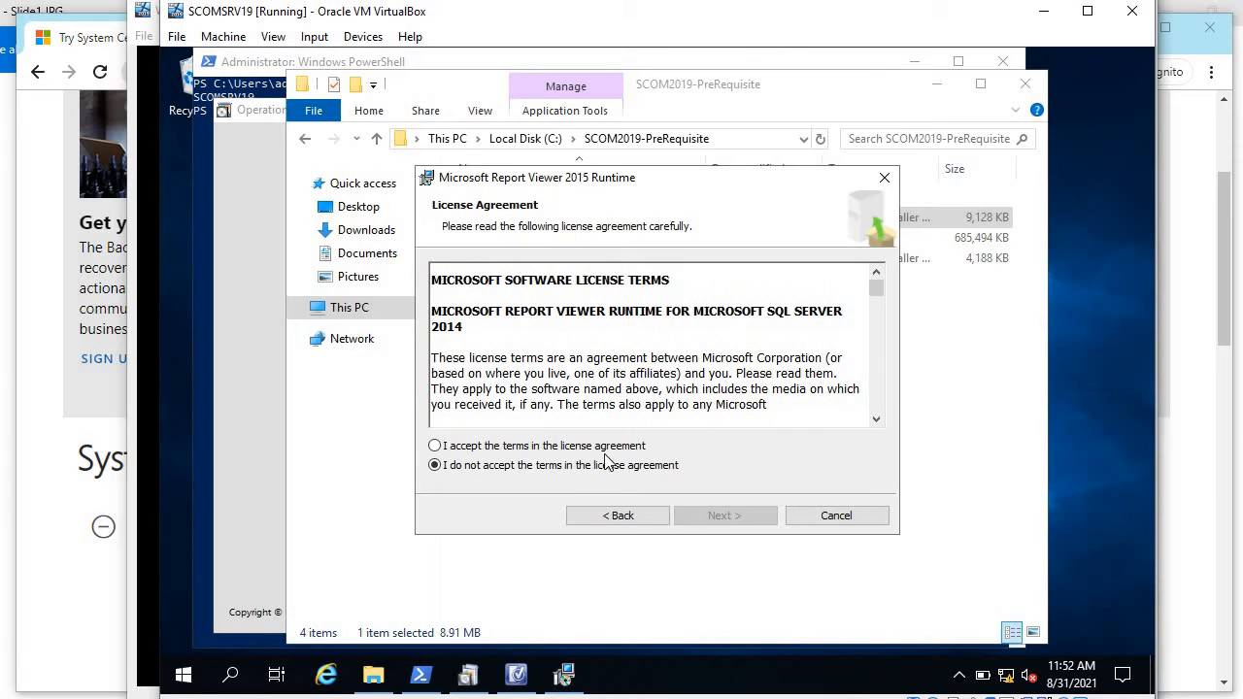
click(606, 446)
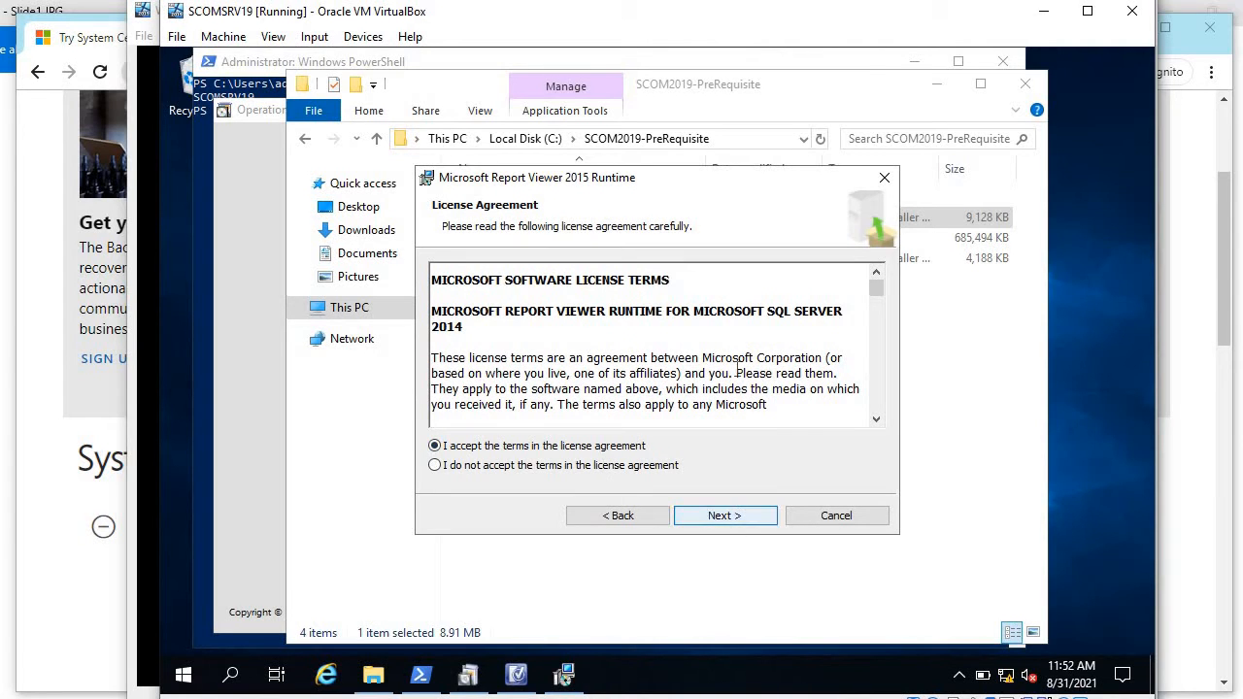
click(724, 518)
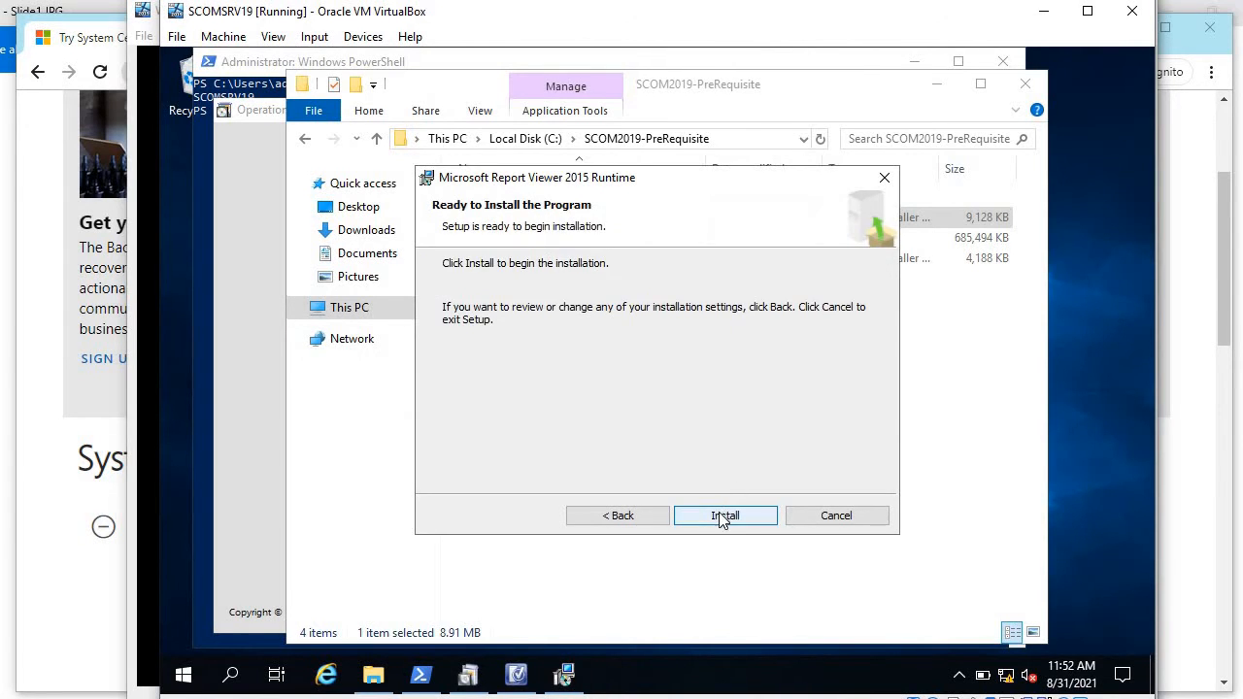
click(722, 518)
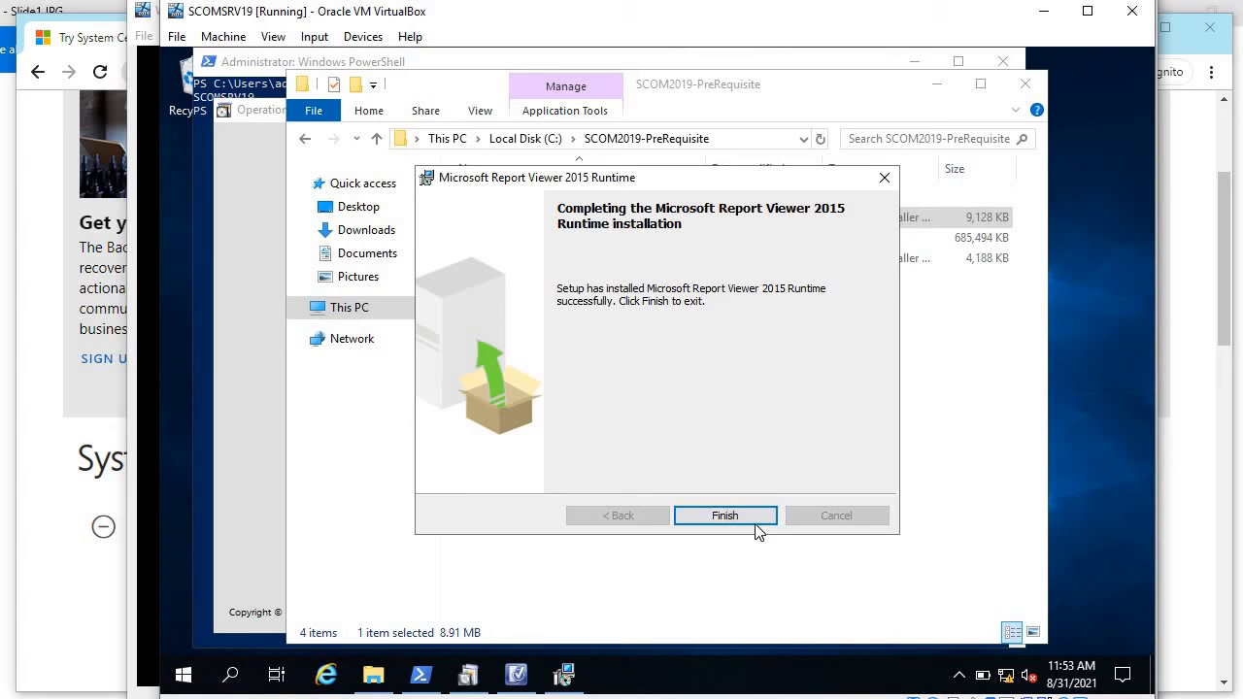
click(756, 525)
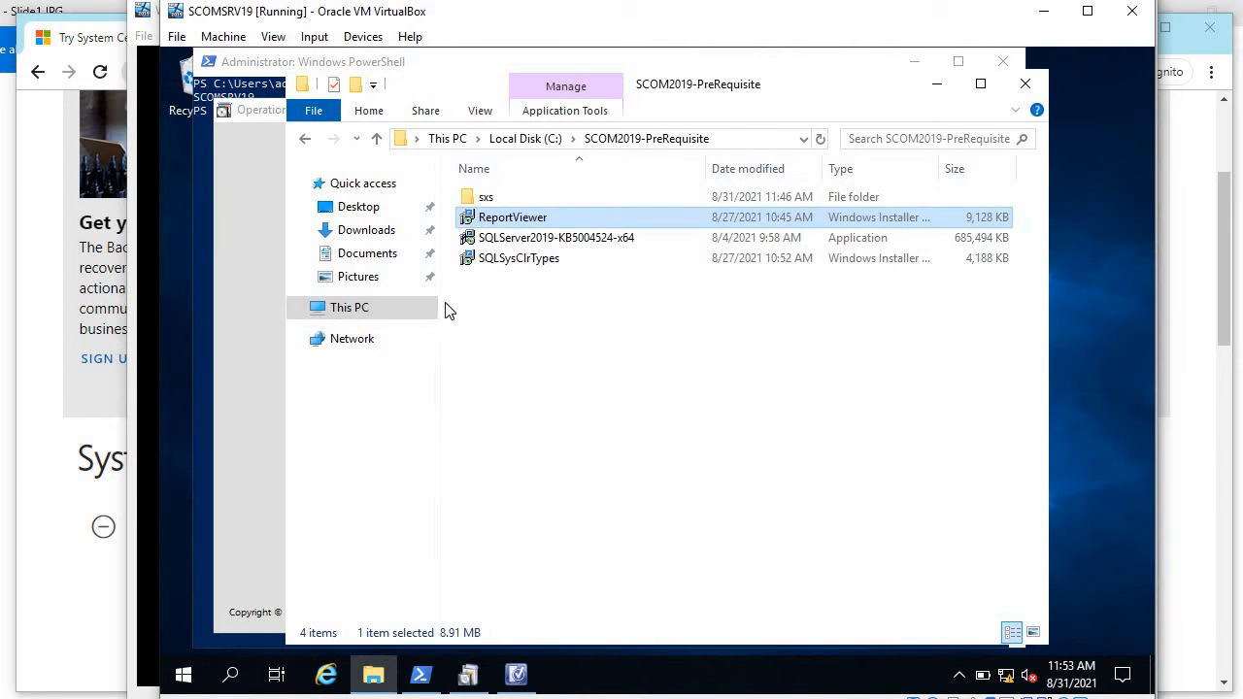
Step: Return to Operations Manager Setup and re-verify prerequisites until they pass
click(516, 674)
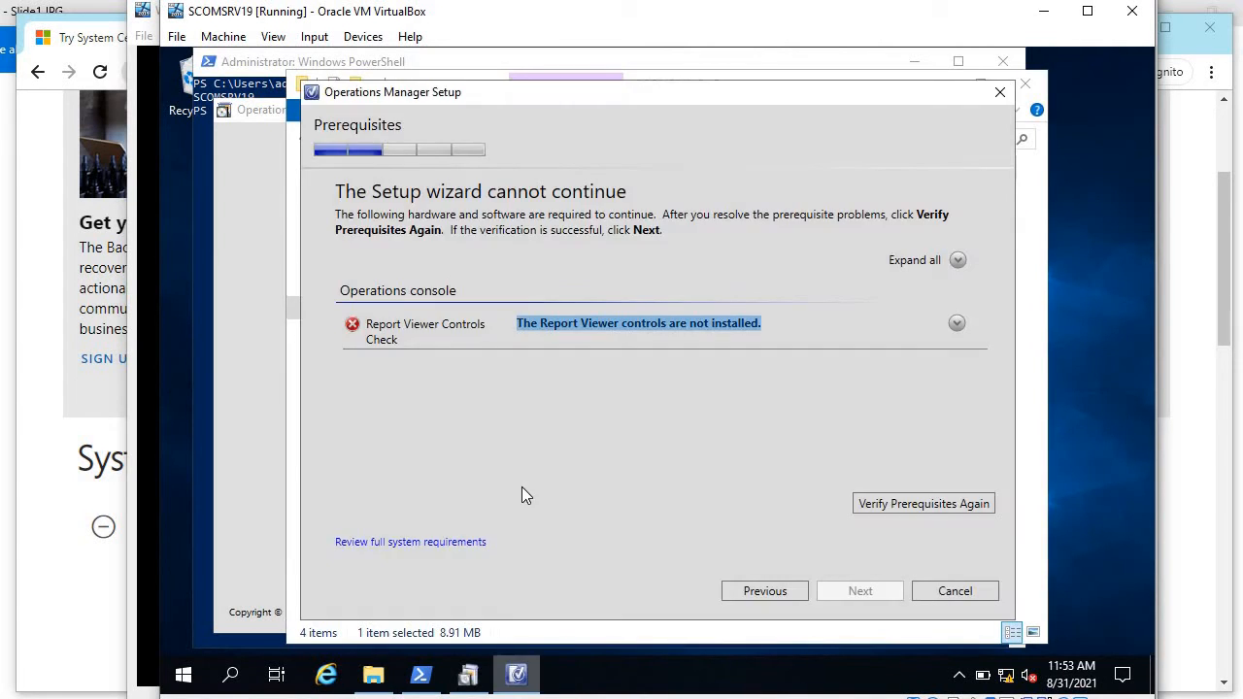
click(911, 505)
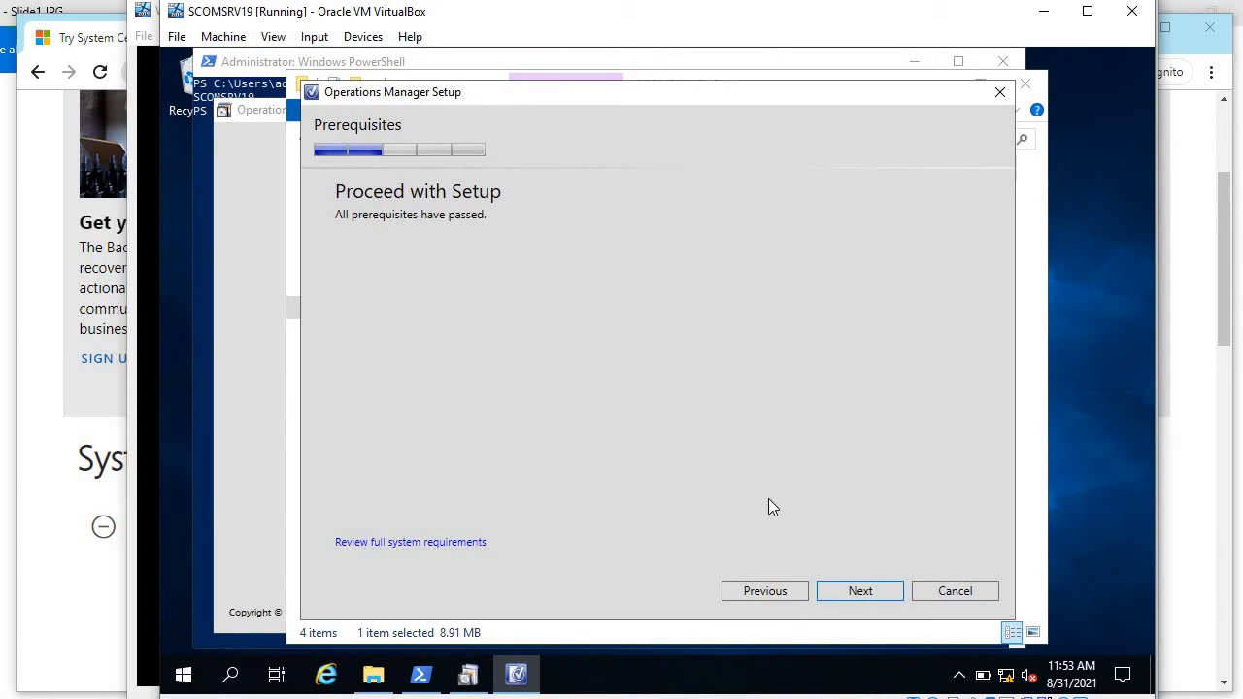
click(854, 592)
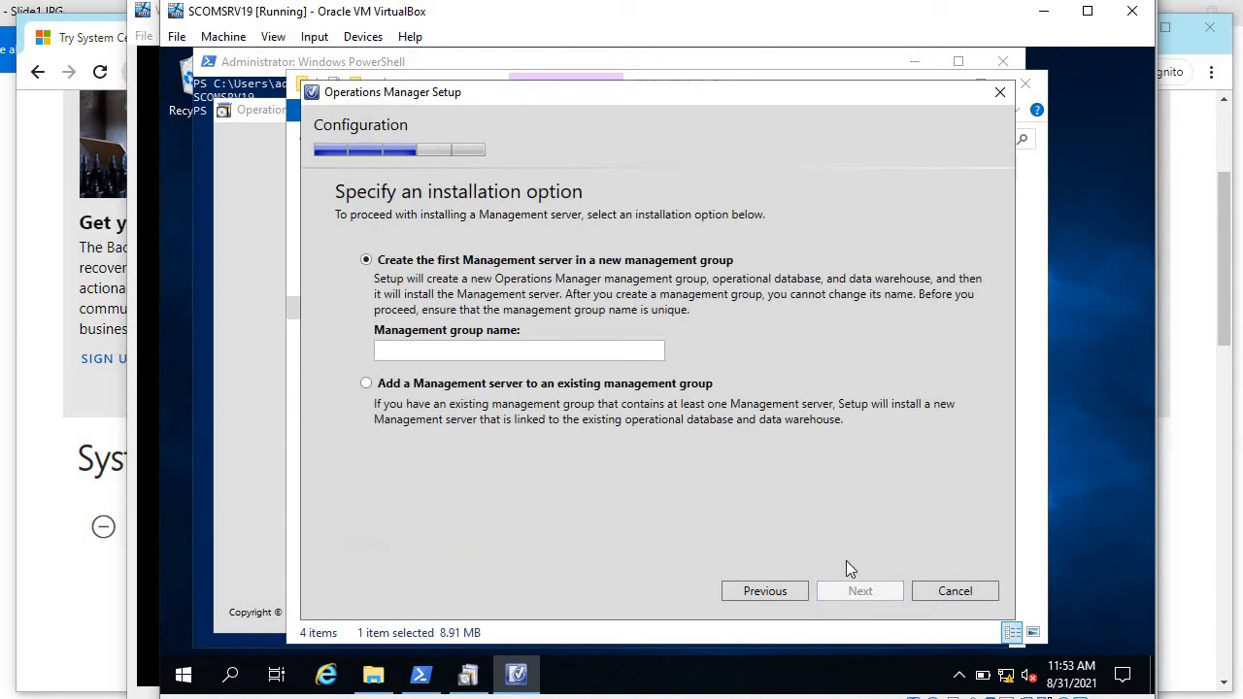
Step: Name the new management group SCOM2019 and confirm the configuration page
click(561, 356)
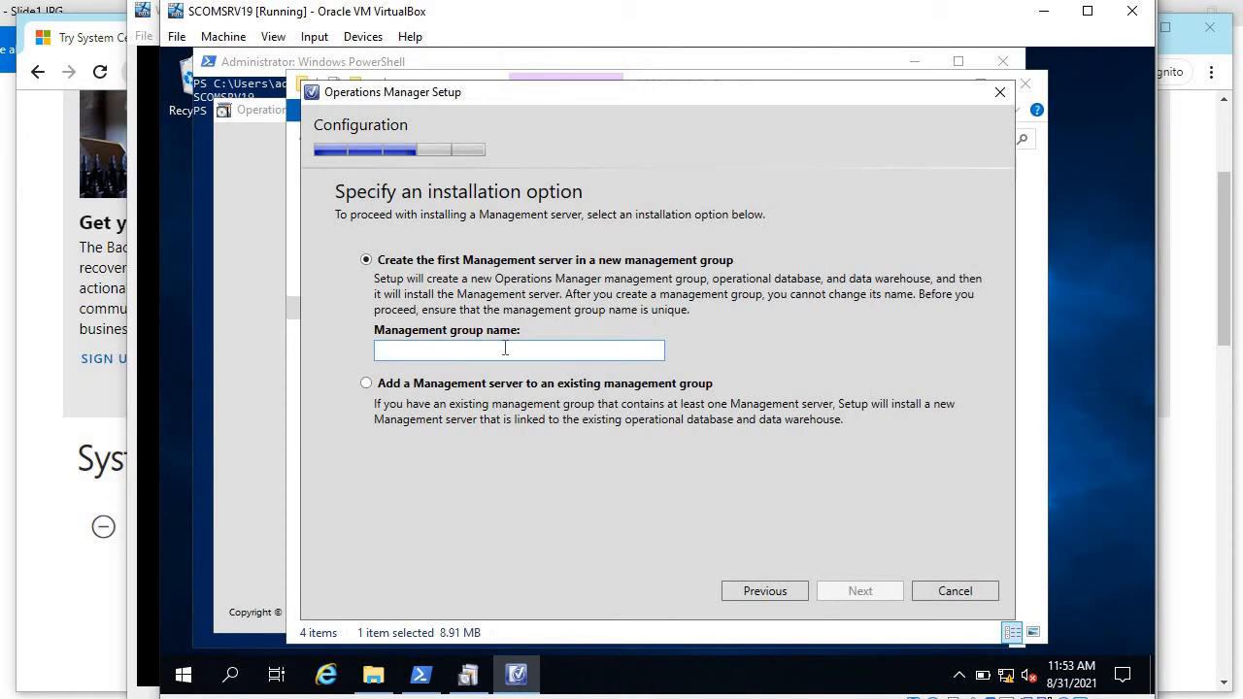
text(SCOM)
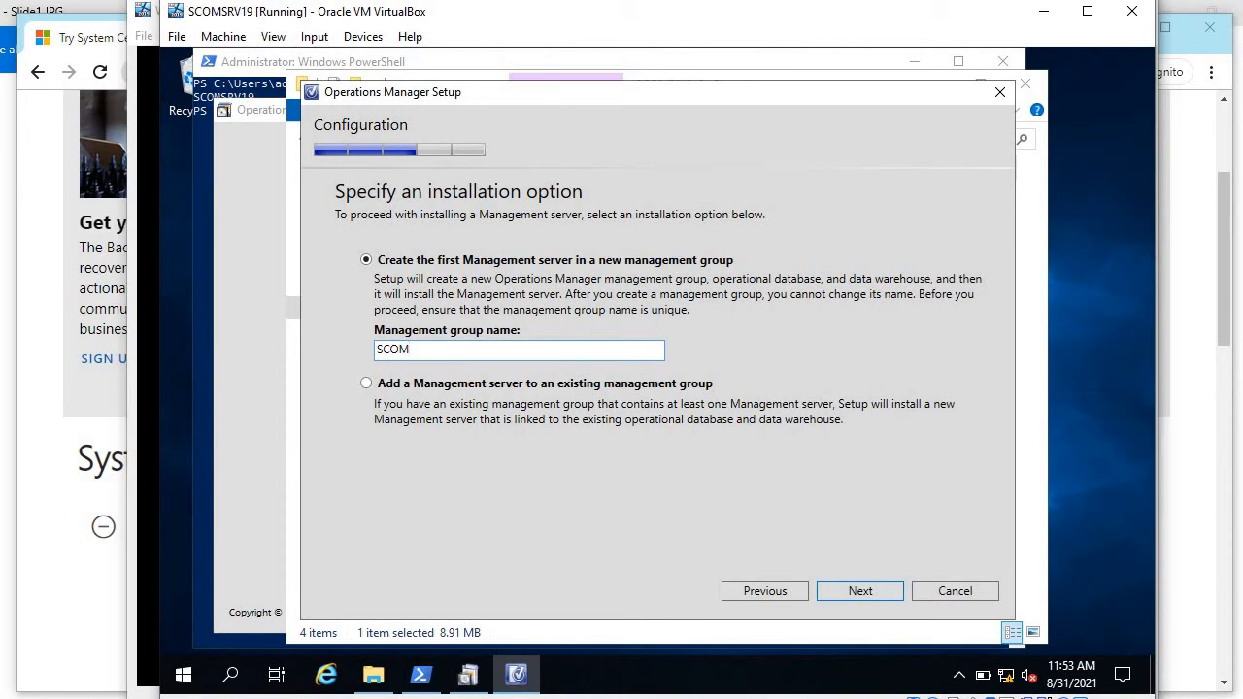
text(2019)
key(ctrl+a)
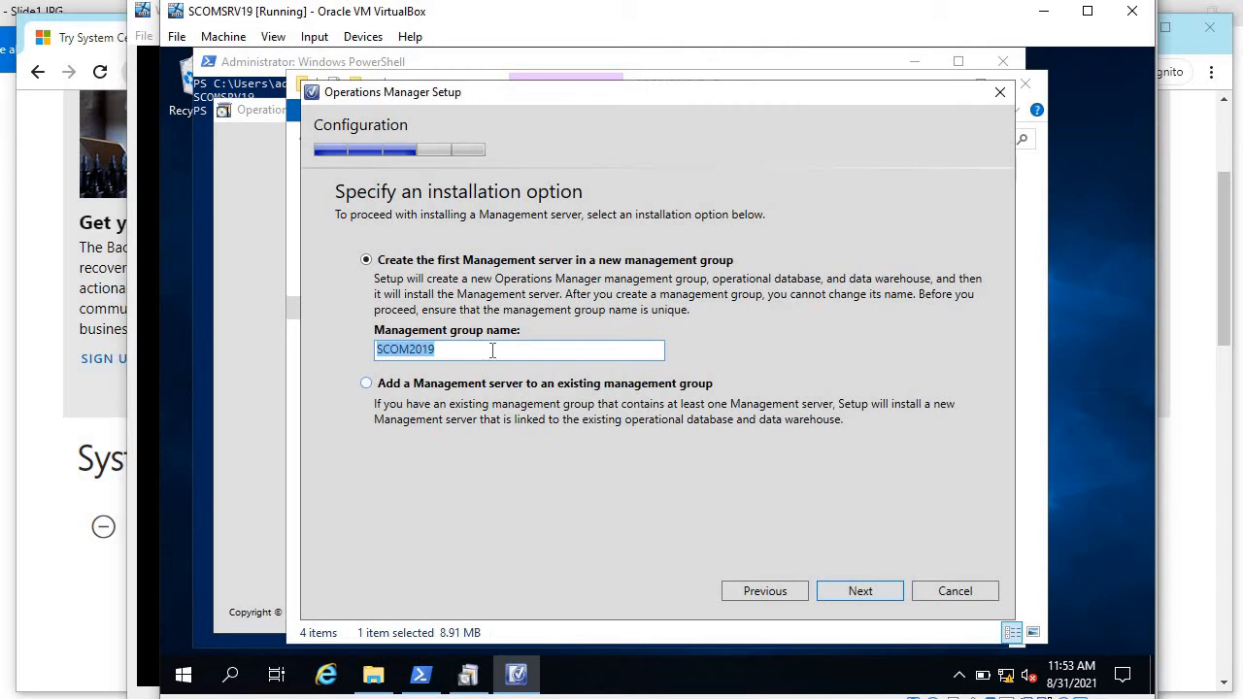
click(860, 592)
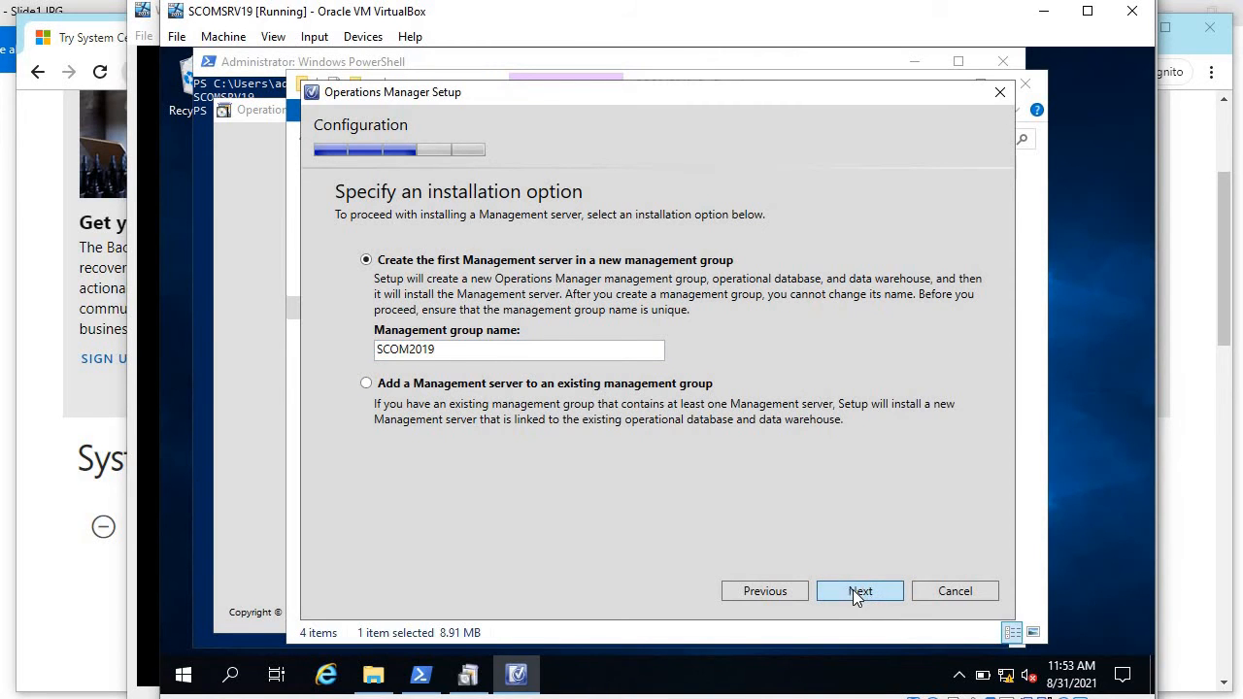
Step: Accept the license terms and enter sqlsrv19 as the SQL server and instance name
click(570, 518)
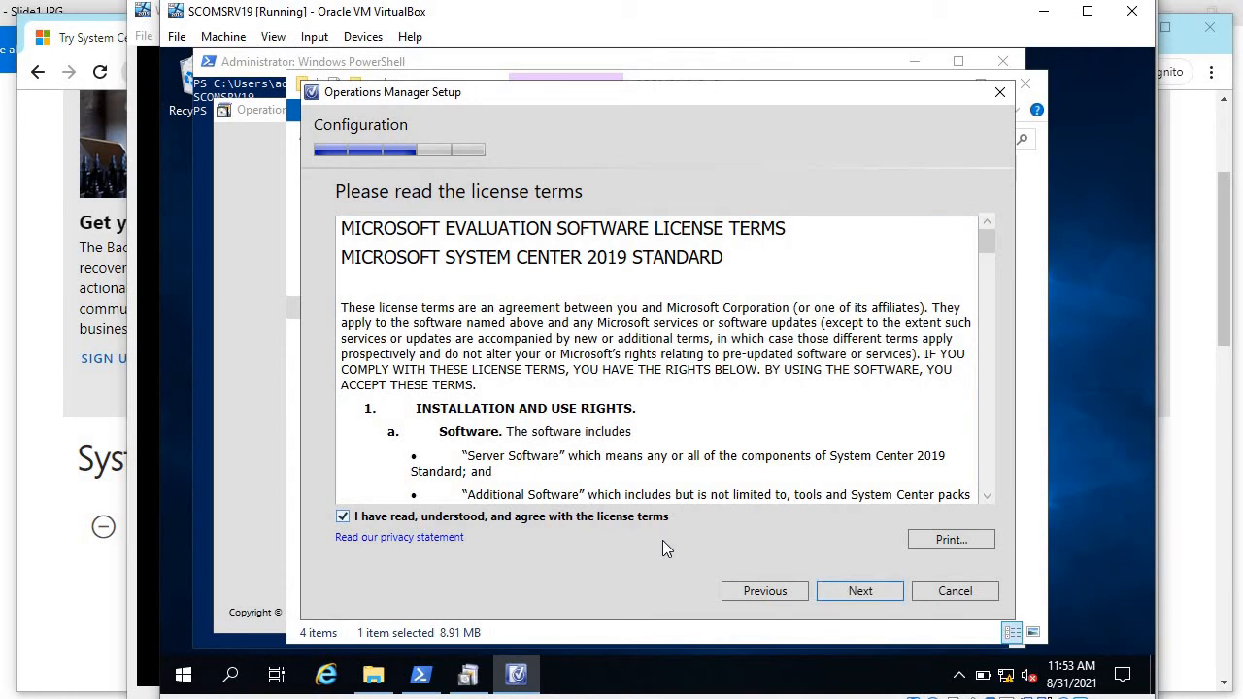
click(871, 594)
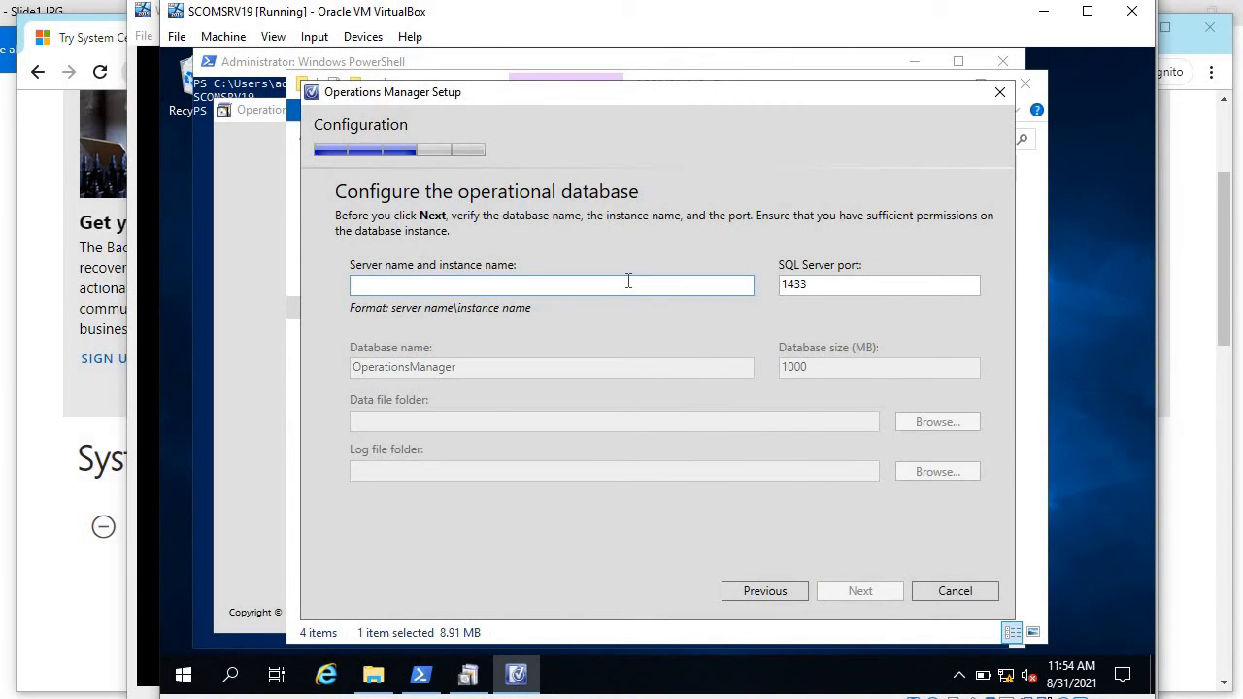
text(sqlsrv19)
key(Tab)
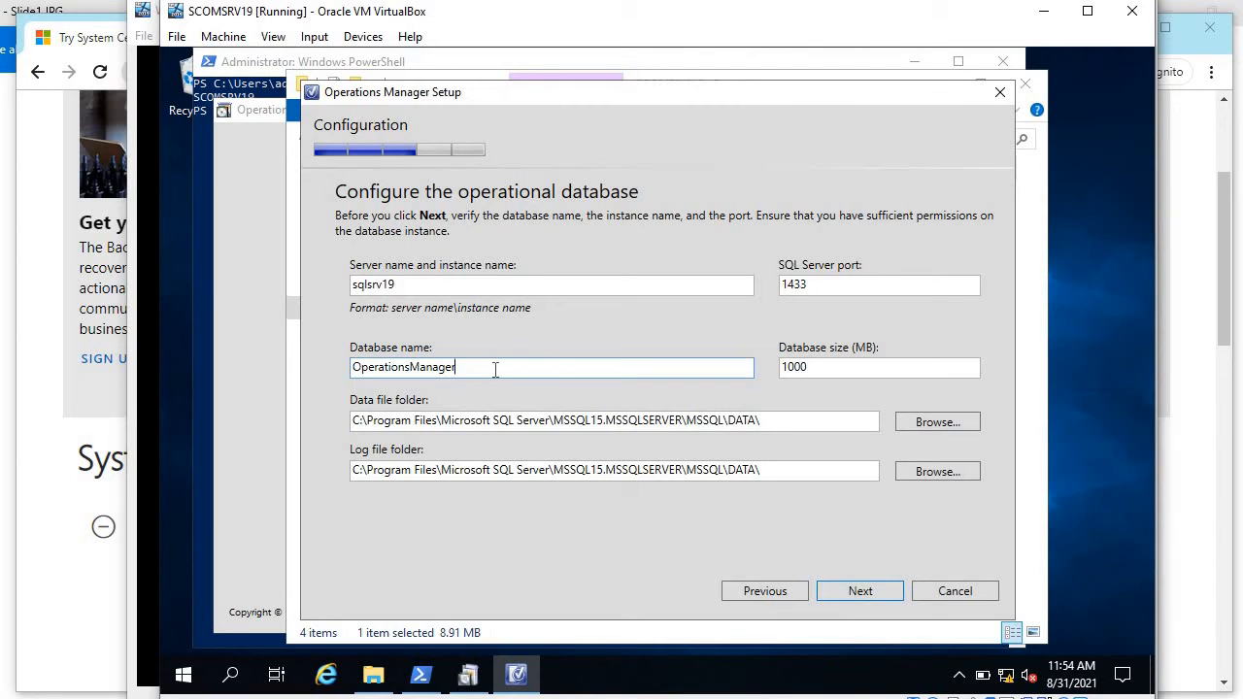
Step: Keep the OperationsManager database on sqlsrv19 and confirm the operational database settings
double_click(380, 369)
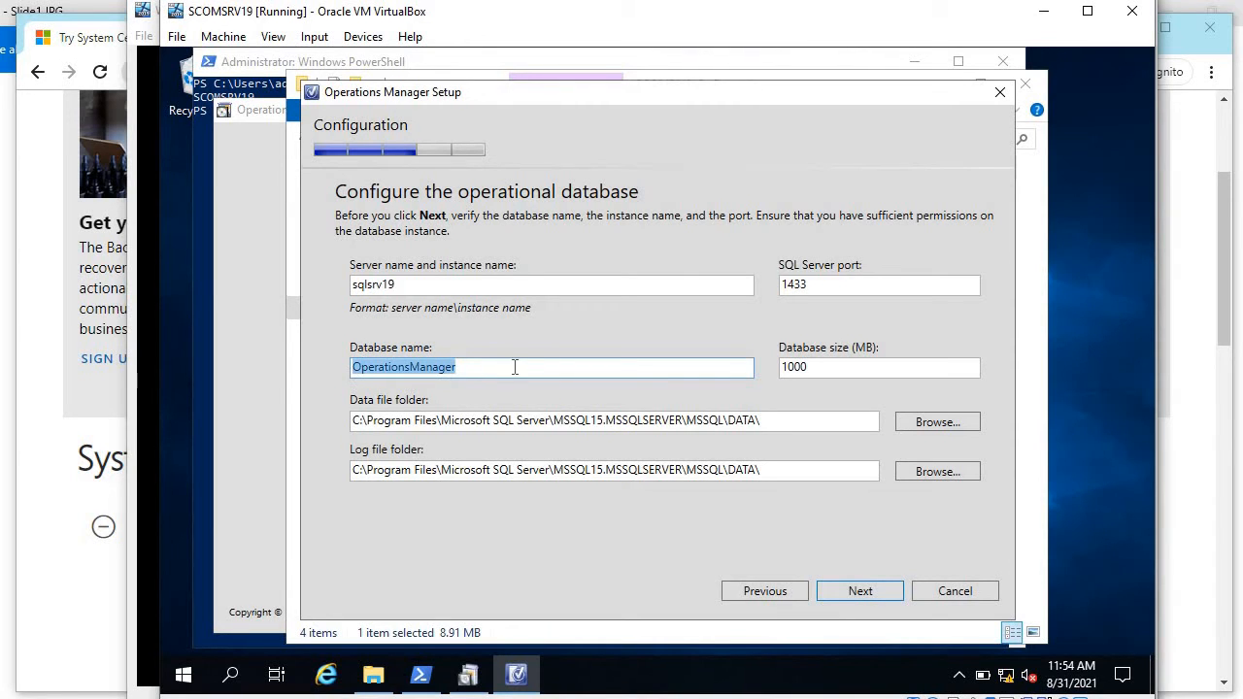
click(433, 285)
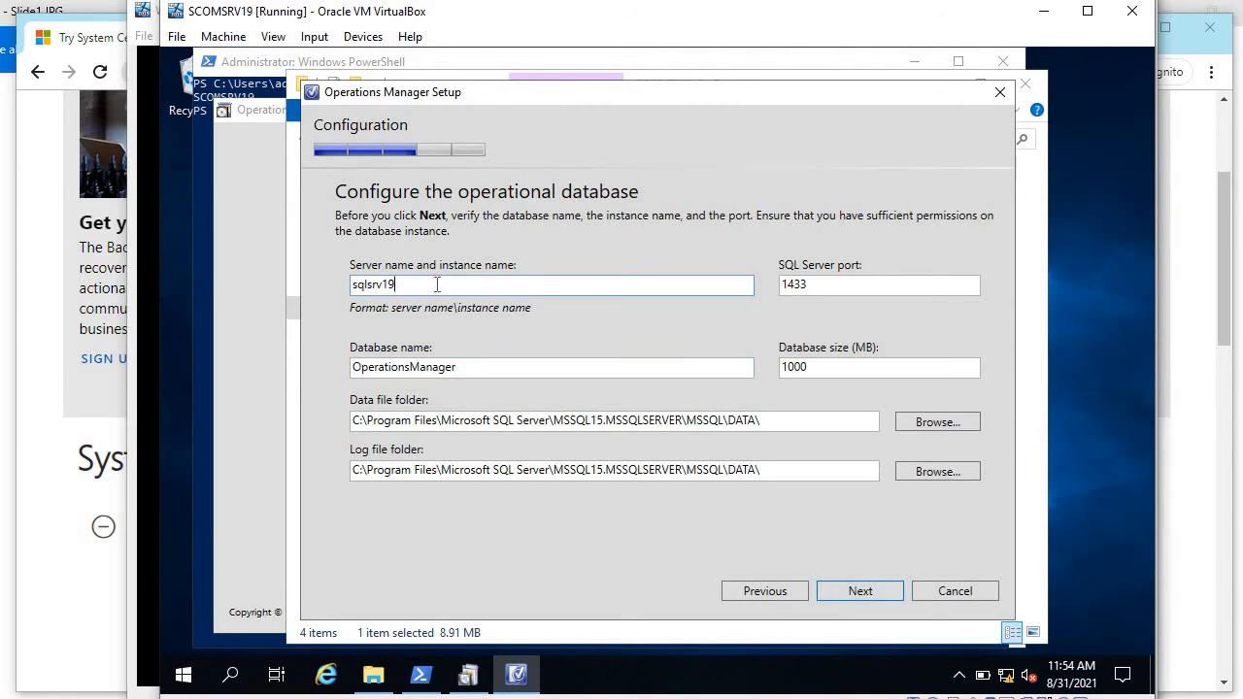
double_click(412, 285)
click(427, 288)
click(863, 590)
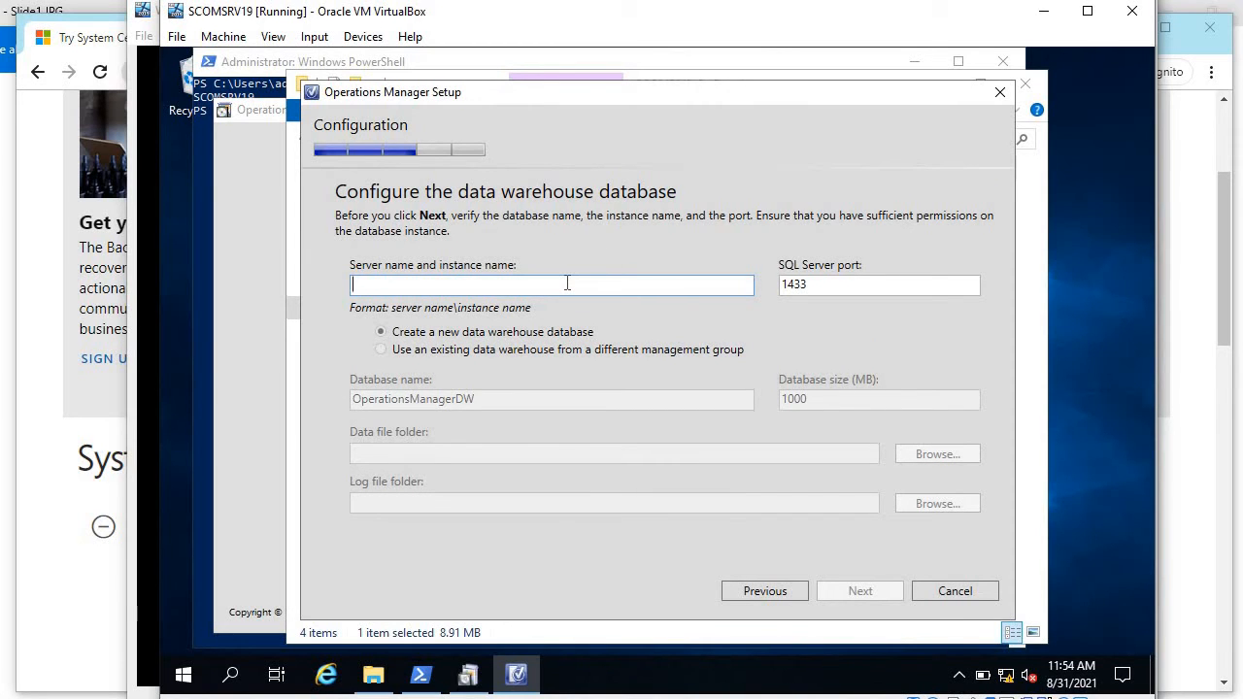
Step: Enter sqlsrv19 as the server for a new OperationsManagerDW data warehouse database and continue
text(sqlsrv19)
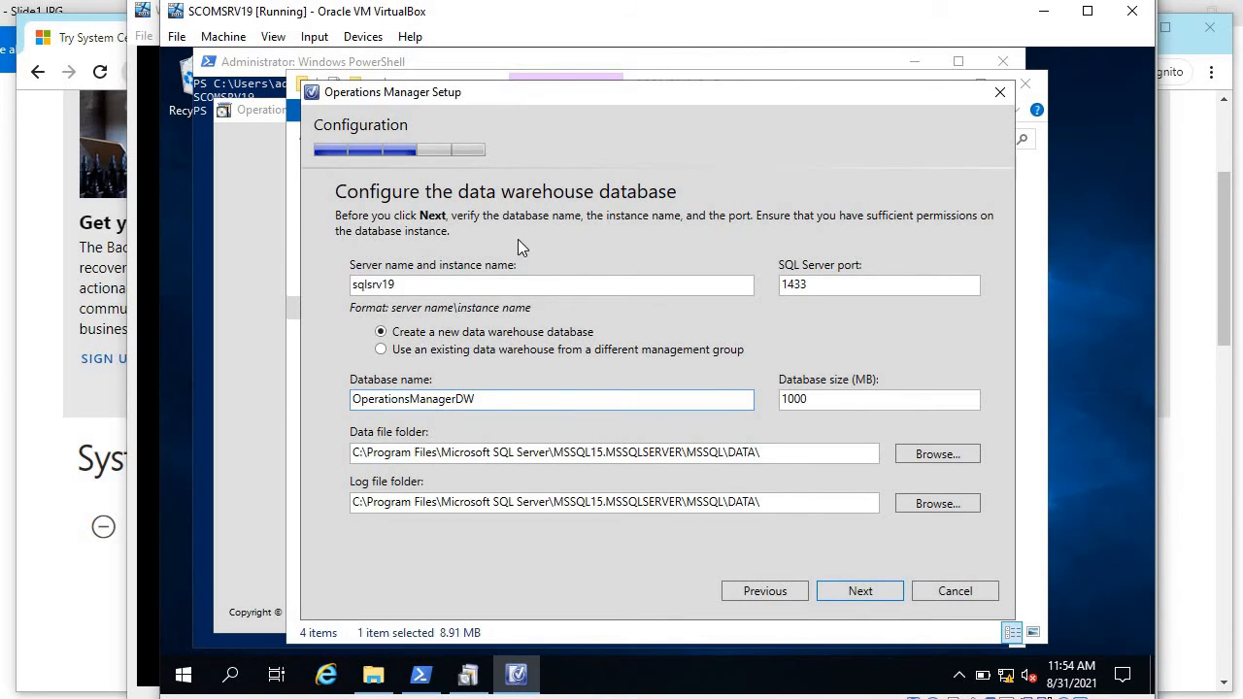
click(443, 285)
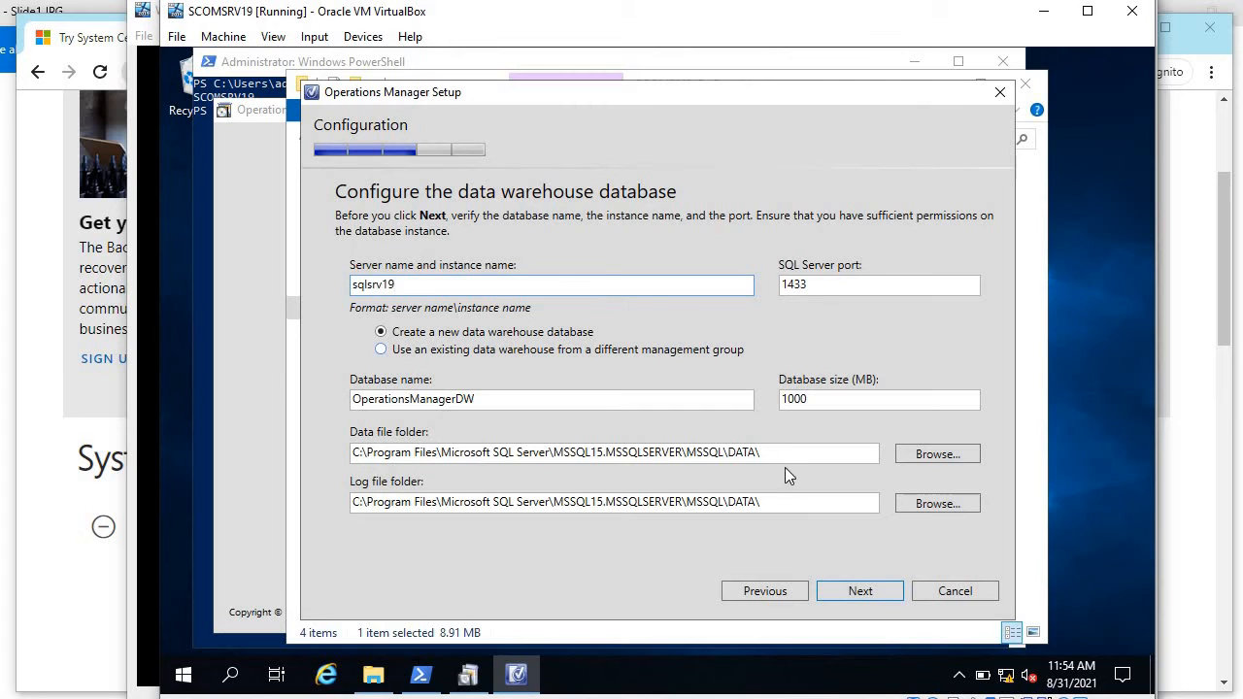
click(853, 590)
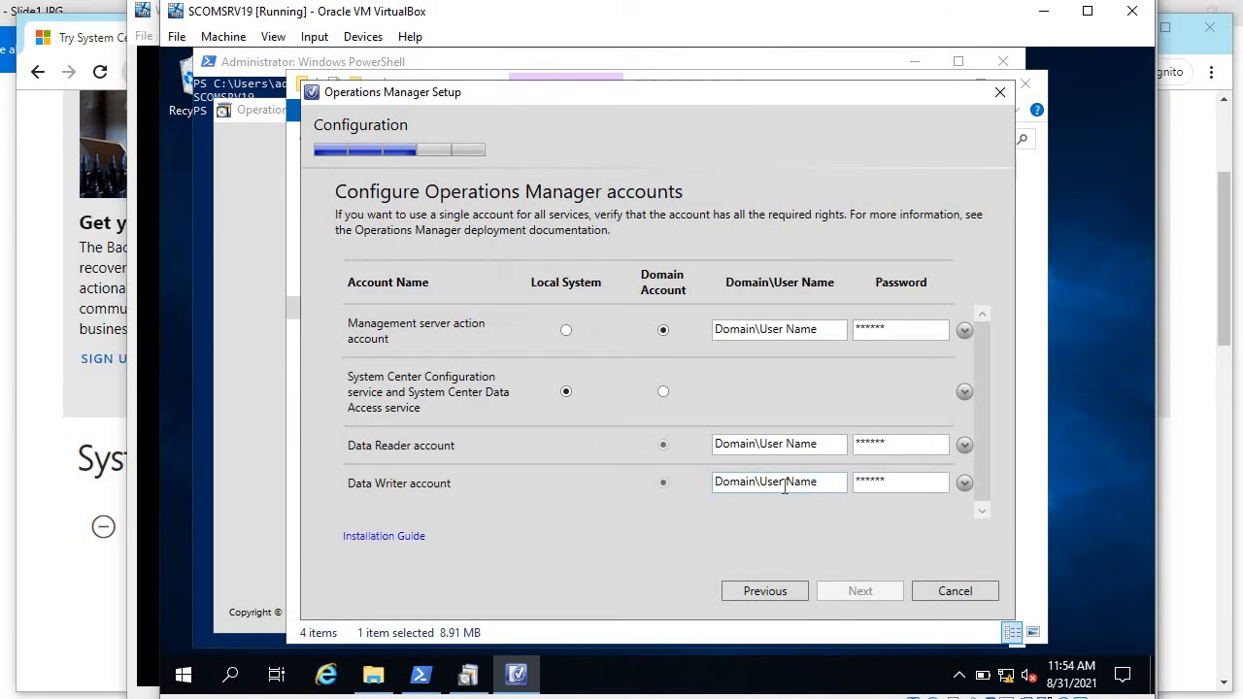
Step: Set the action account to webos3\scom-msaa and the data access service to domain account webos3\scom-scc, with passwords
click(824, 328)
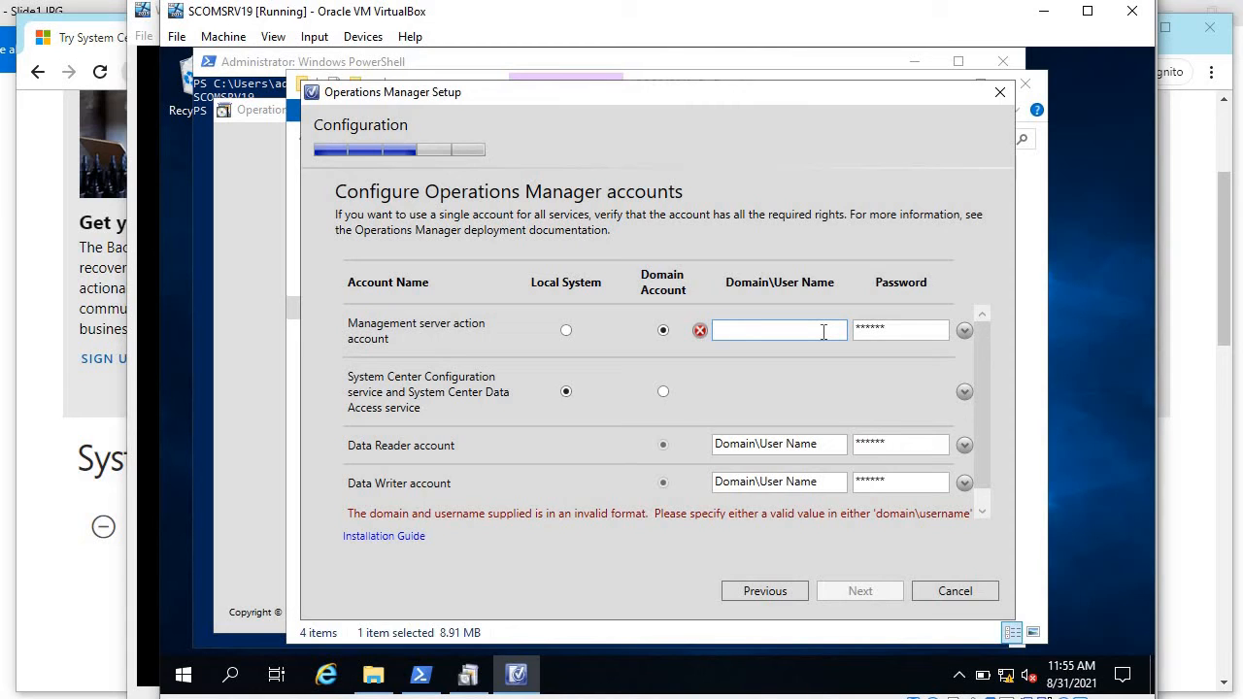
text(webos3\scom-msaa)
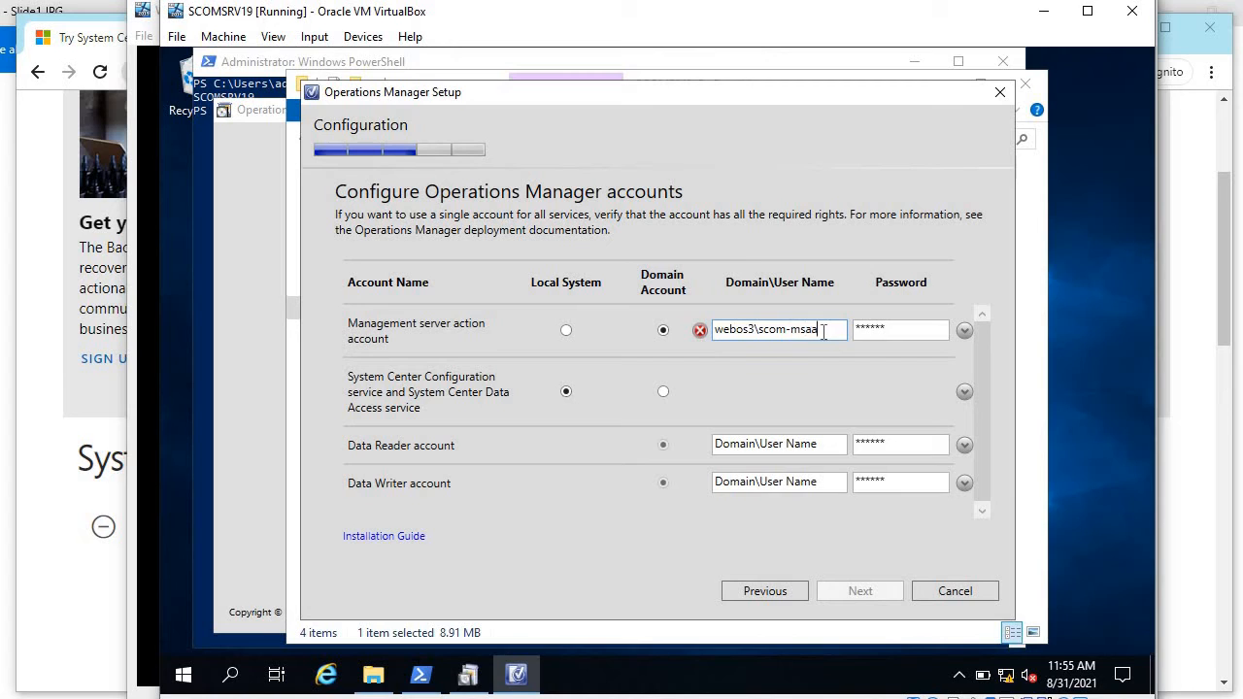
key(Tab)
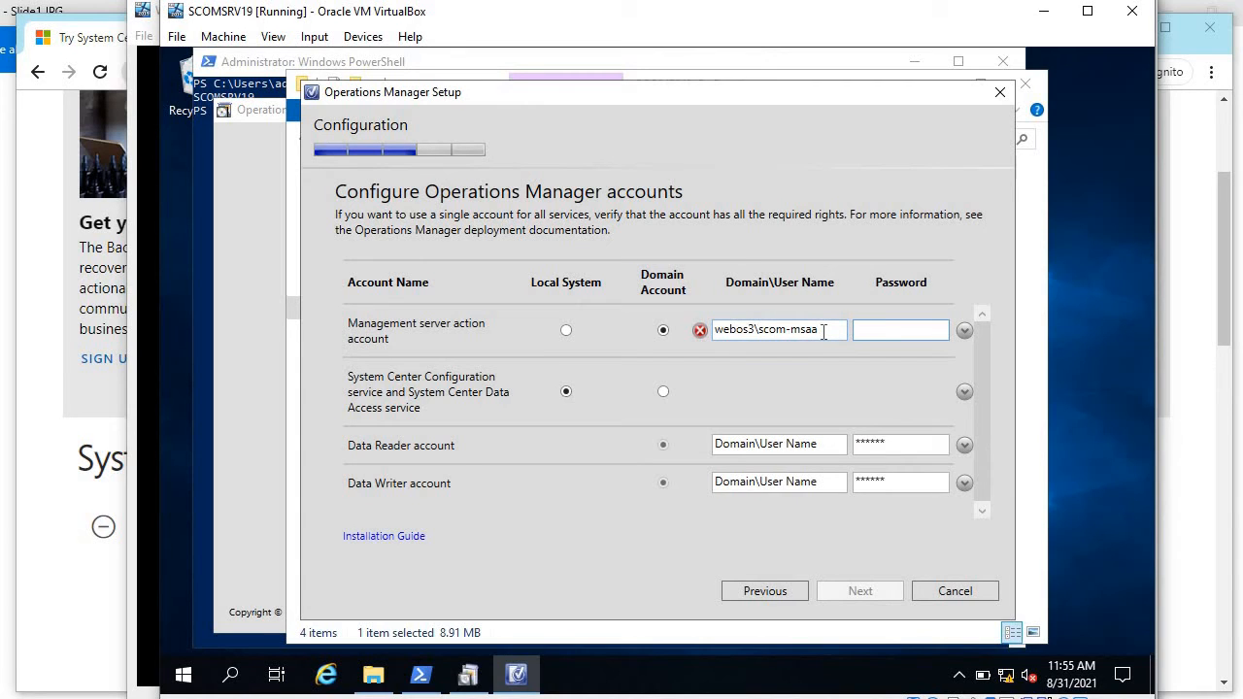
text(*********)
key(Tab)
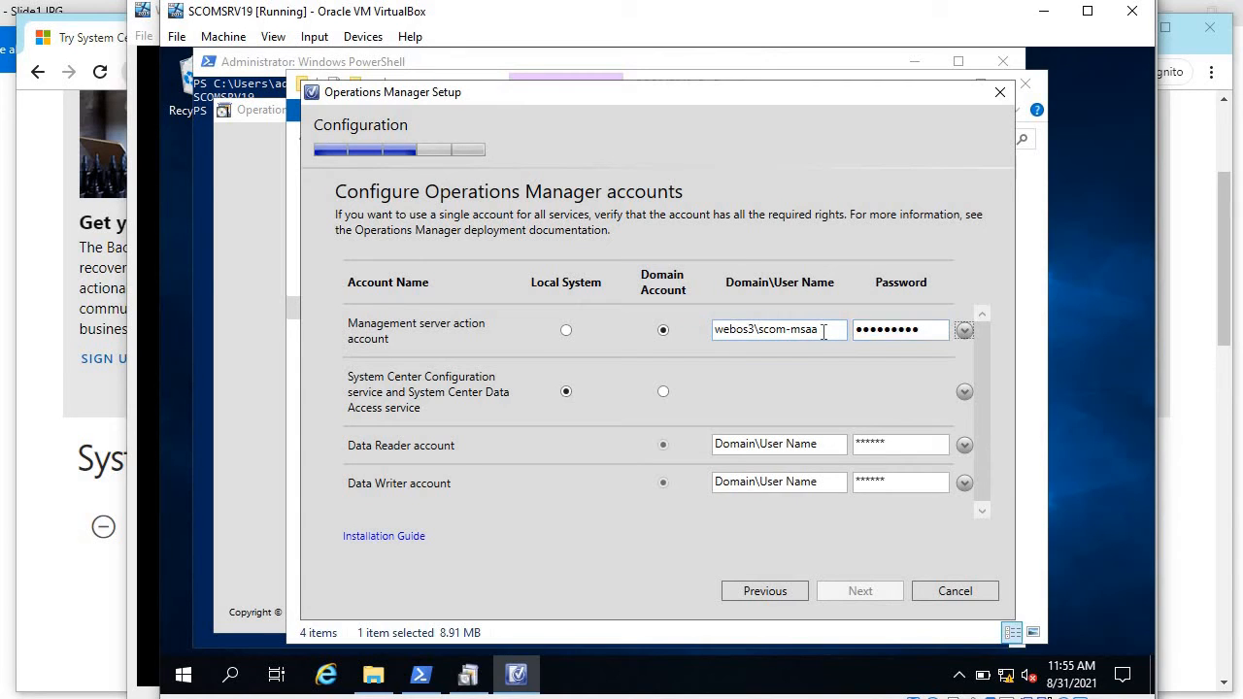
key(Tab)
key(Tab)
key(space)
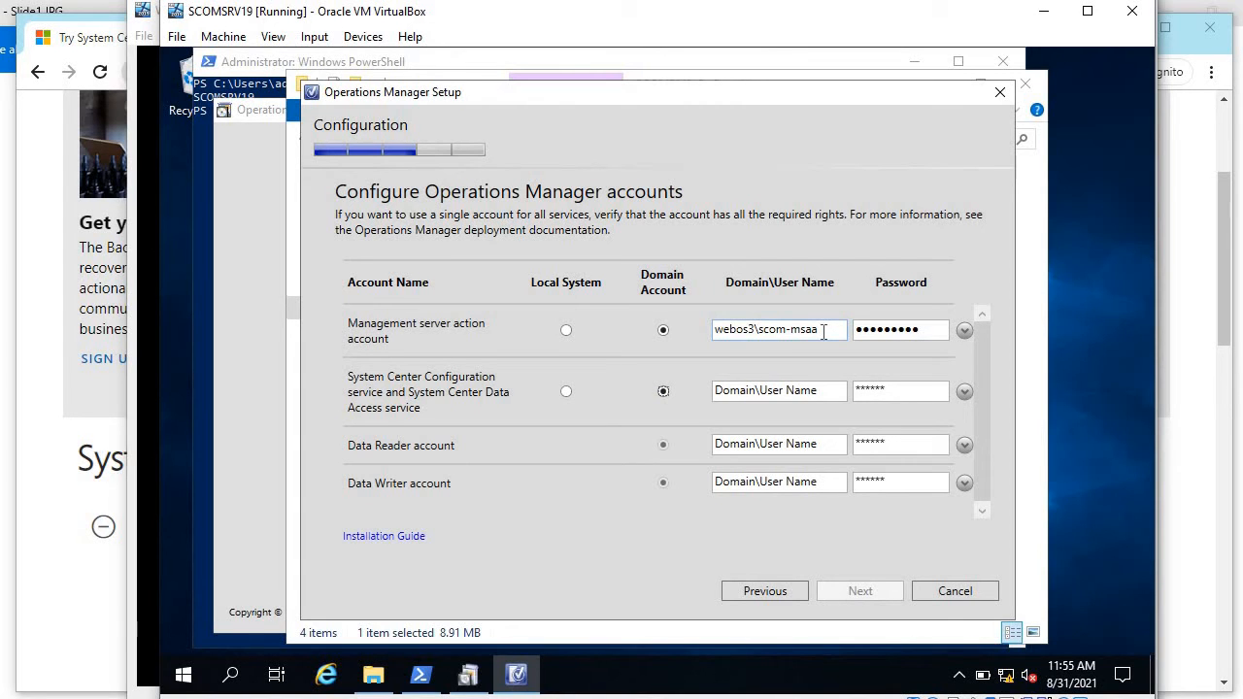
click(818, 391)
text(webos)
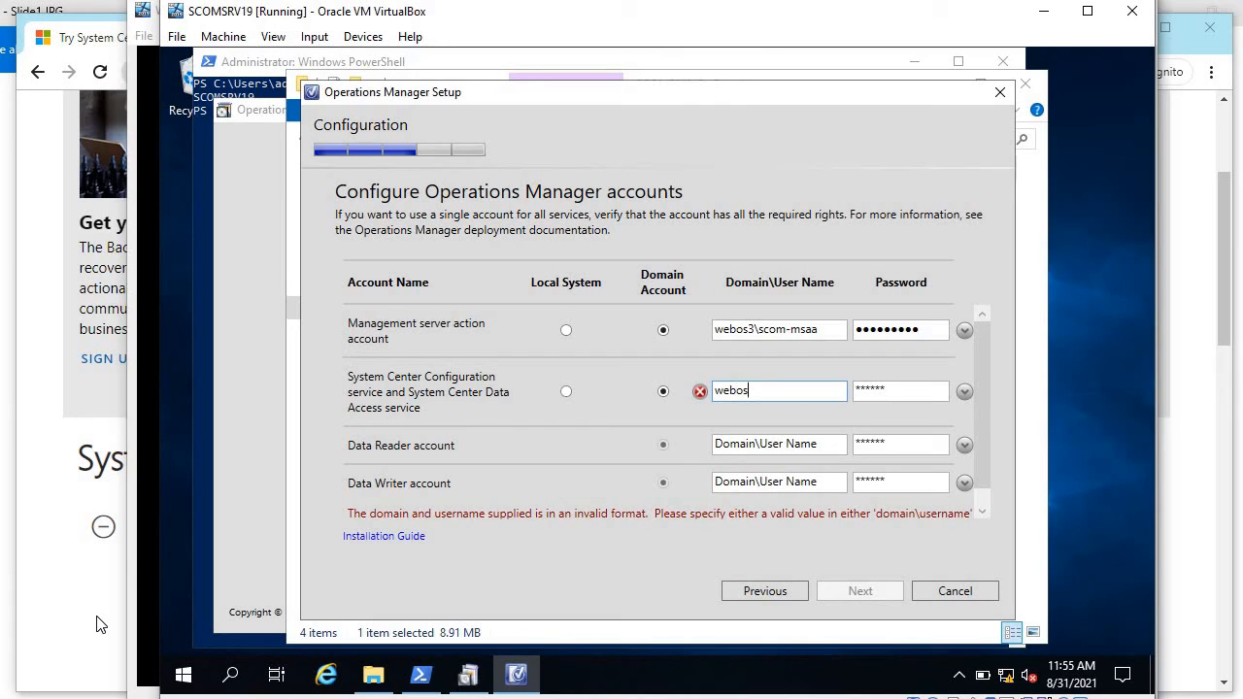
text(3\sco)
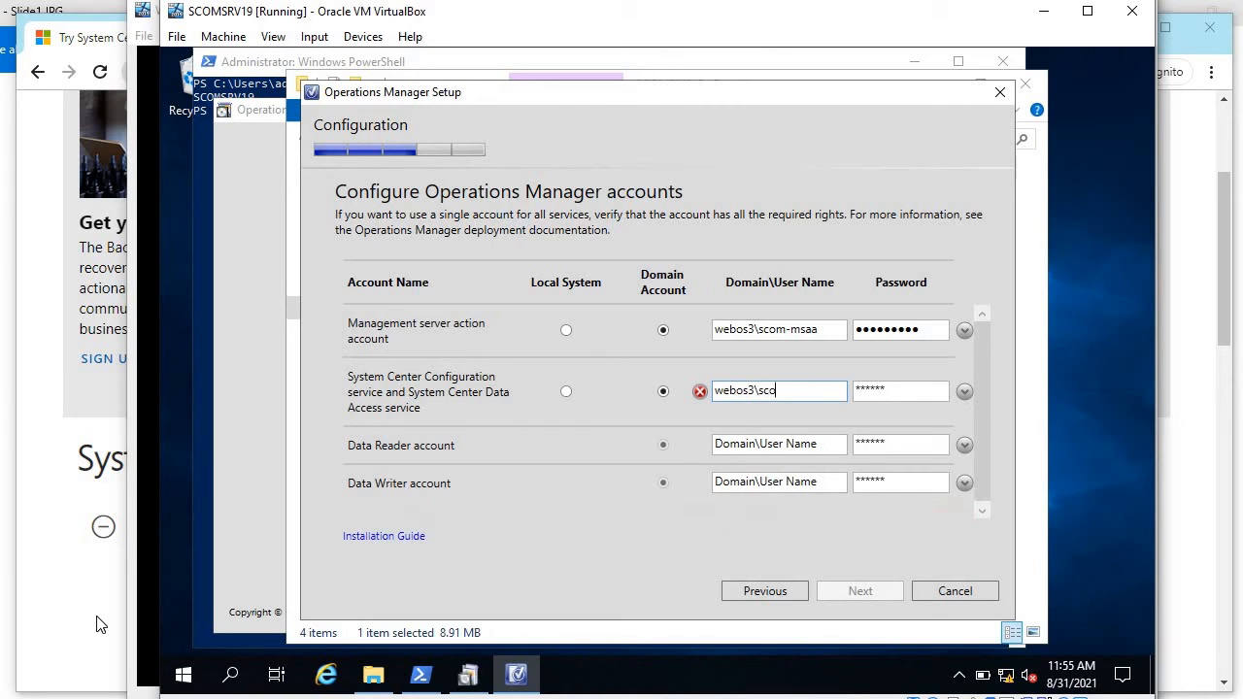
text(m-scc)
key(Tab)
text(*********)
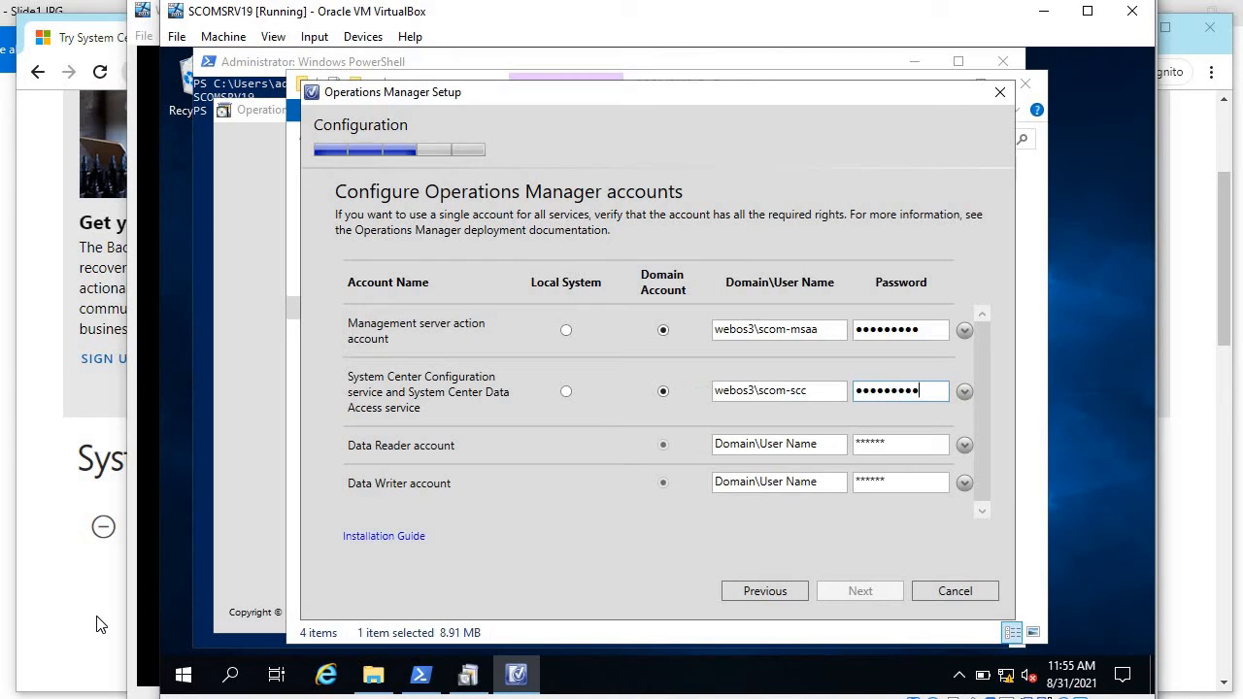
Step: Enter webos3\scom-datareader and webos3\scom-datawriter with their passwords for the Data Reader and Data Writer accounts
key(Tab)
key(Tab)
text(we)
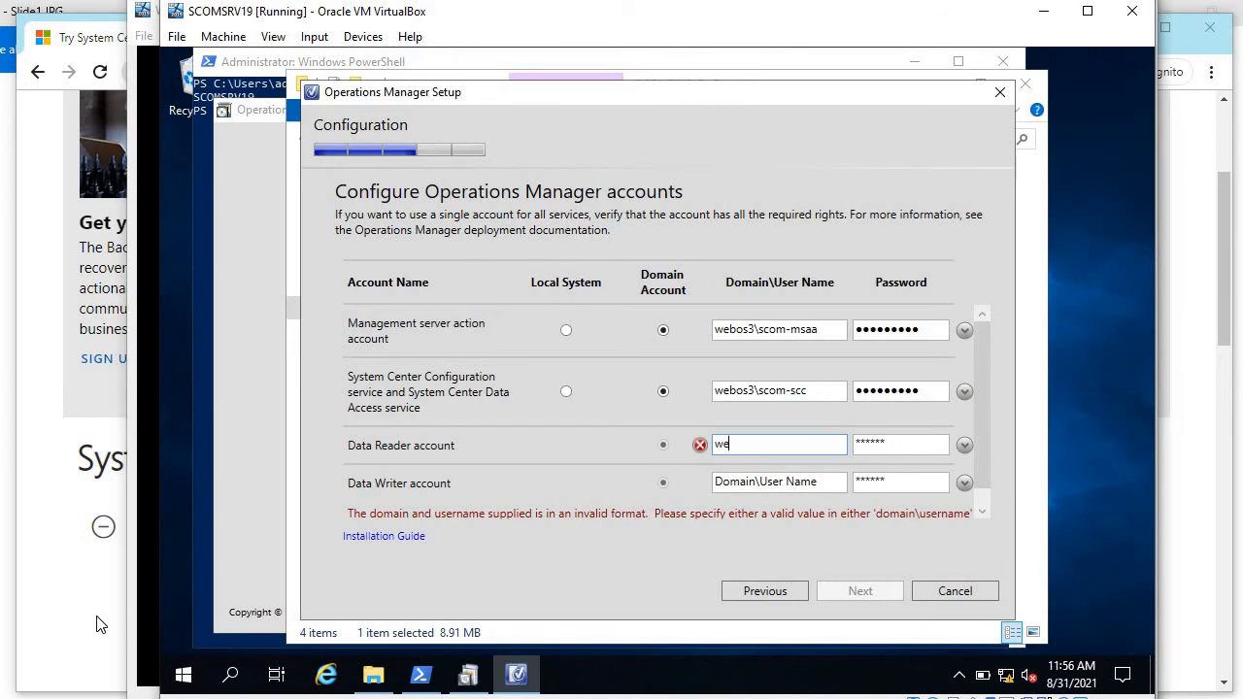
text(bos3\scom-)
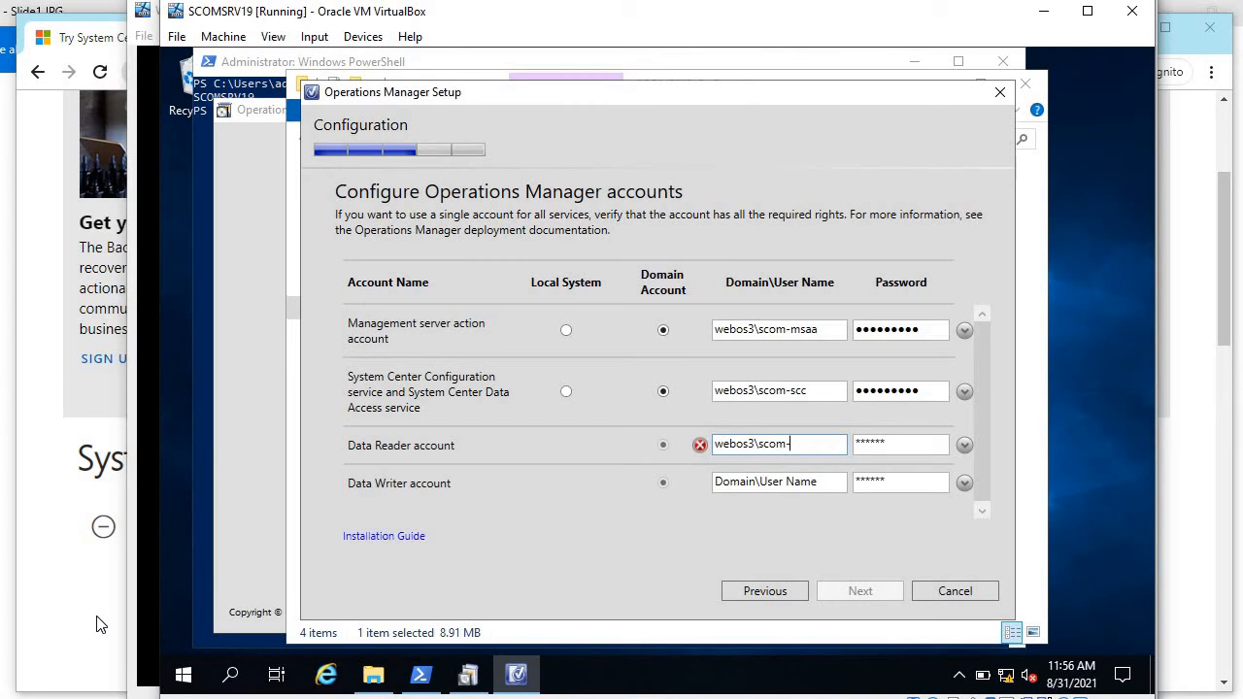
text(datareader)
key(Tab)
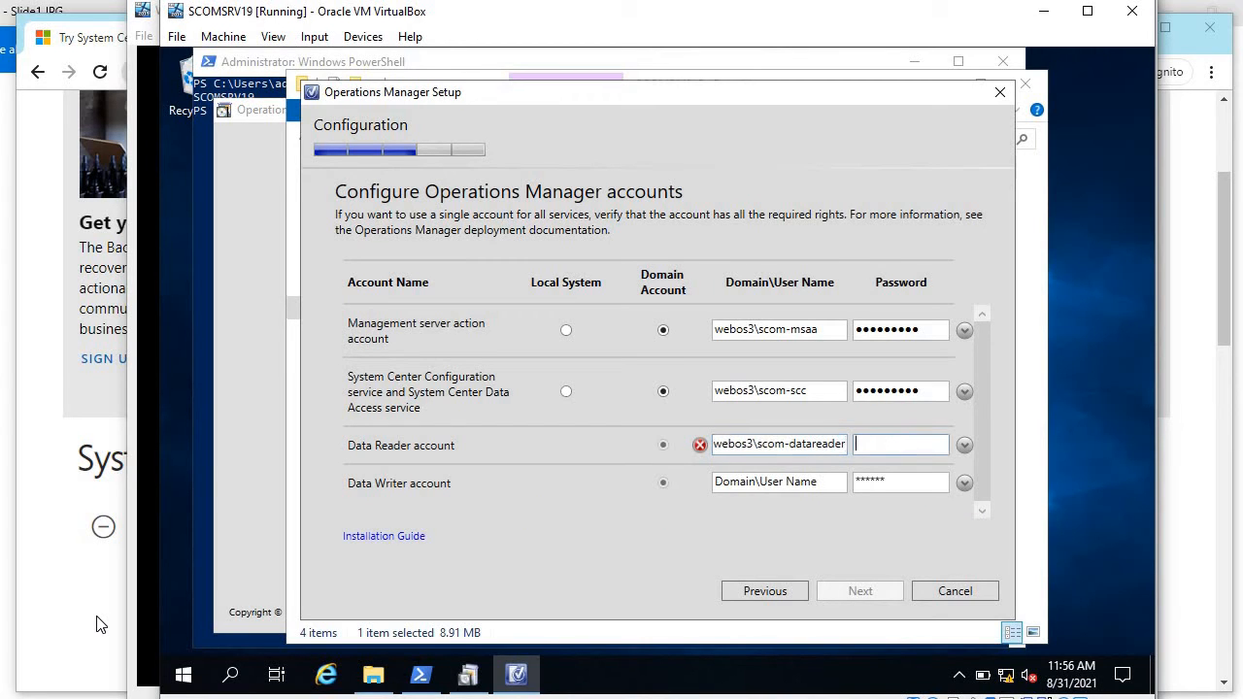
text(•••••••••)
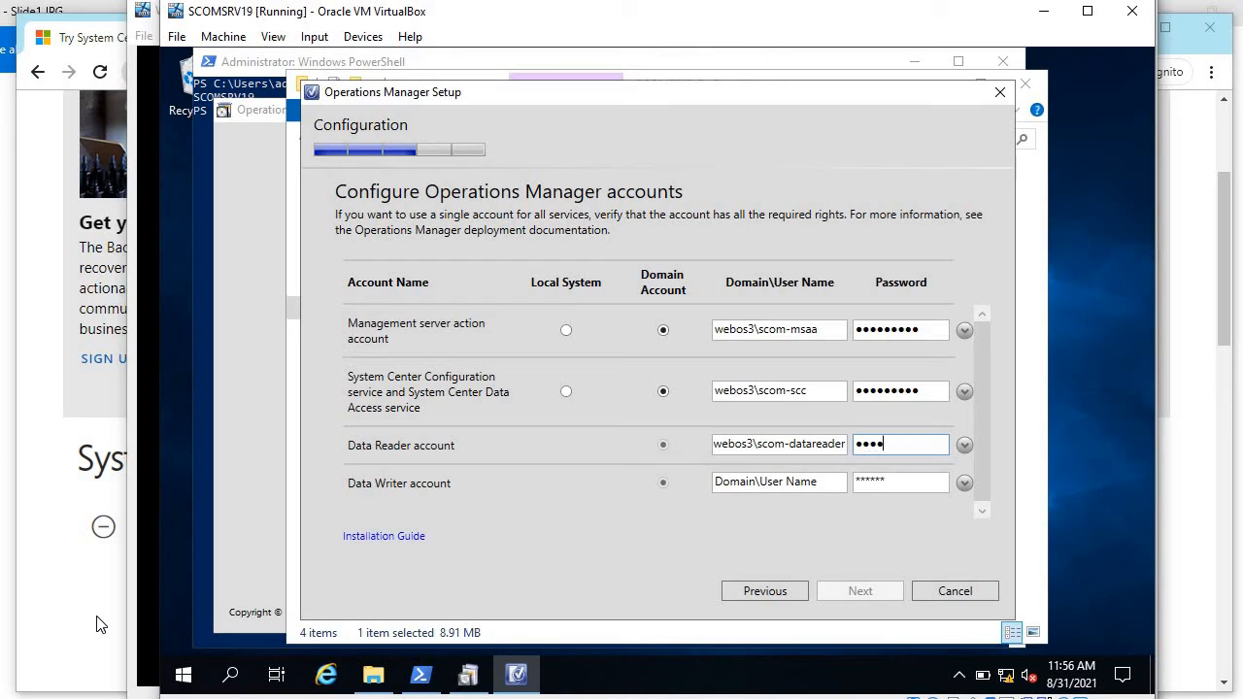
key(Tab)
key(Tab)
text(webos)
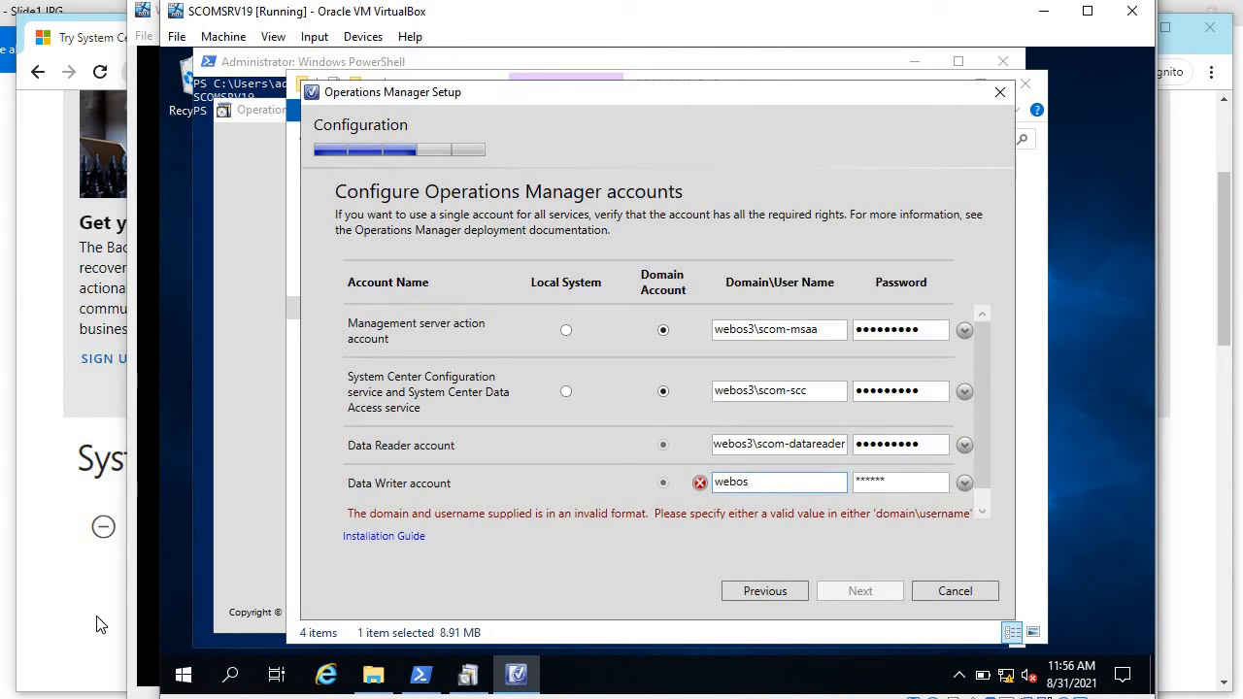
text(3\scom-data)
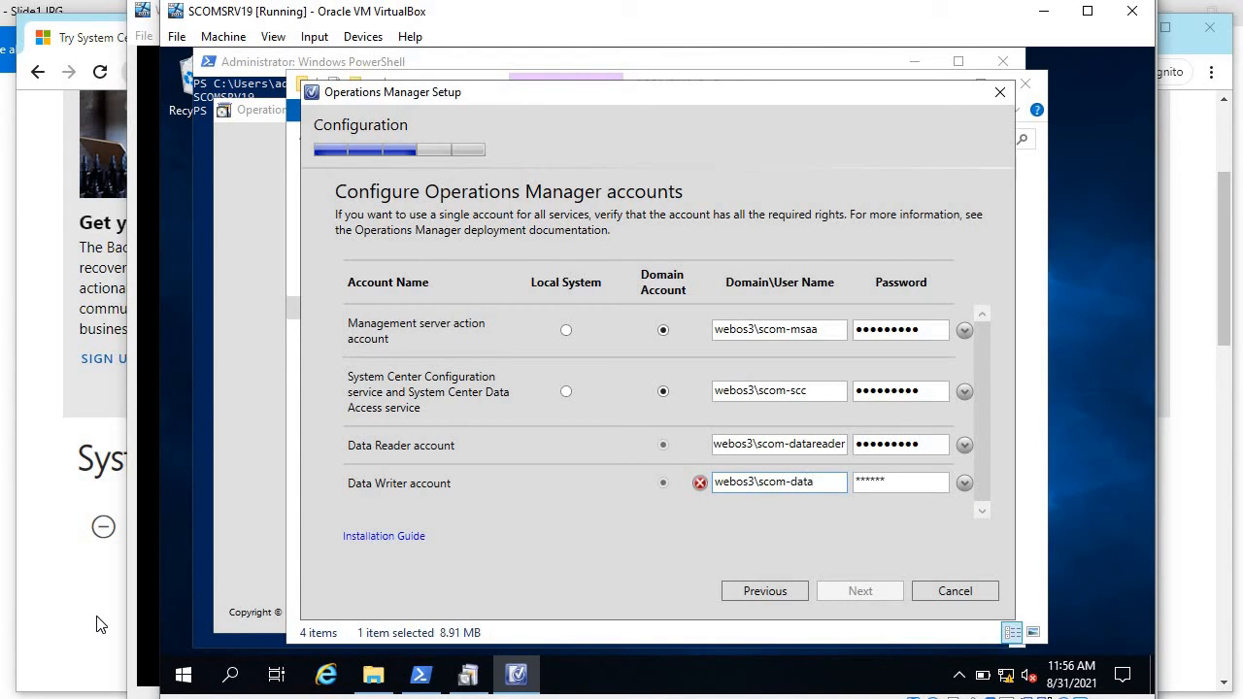
text(writer)
key(Tab)
text(*********)
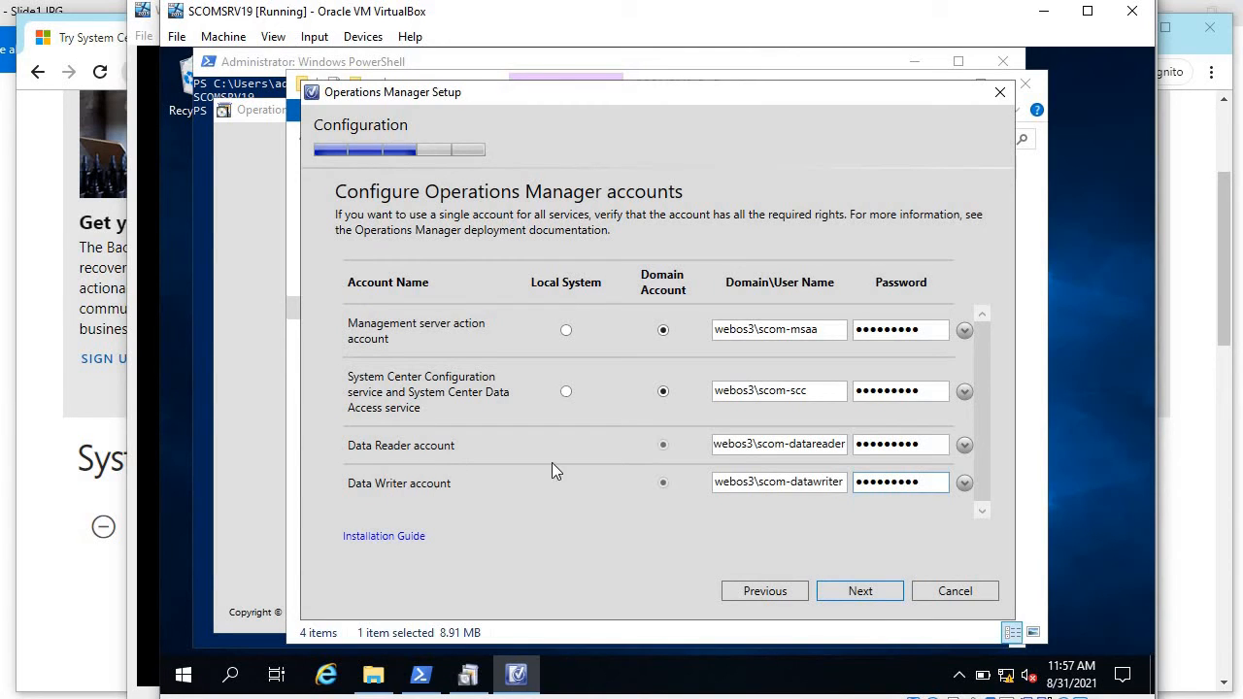
Step: Accept the account settings, dismiss the domain administrator warning, and pass the Diagnostic and Usage Data notice
click(860, 591)
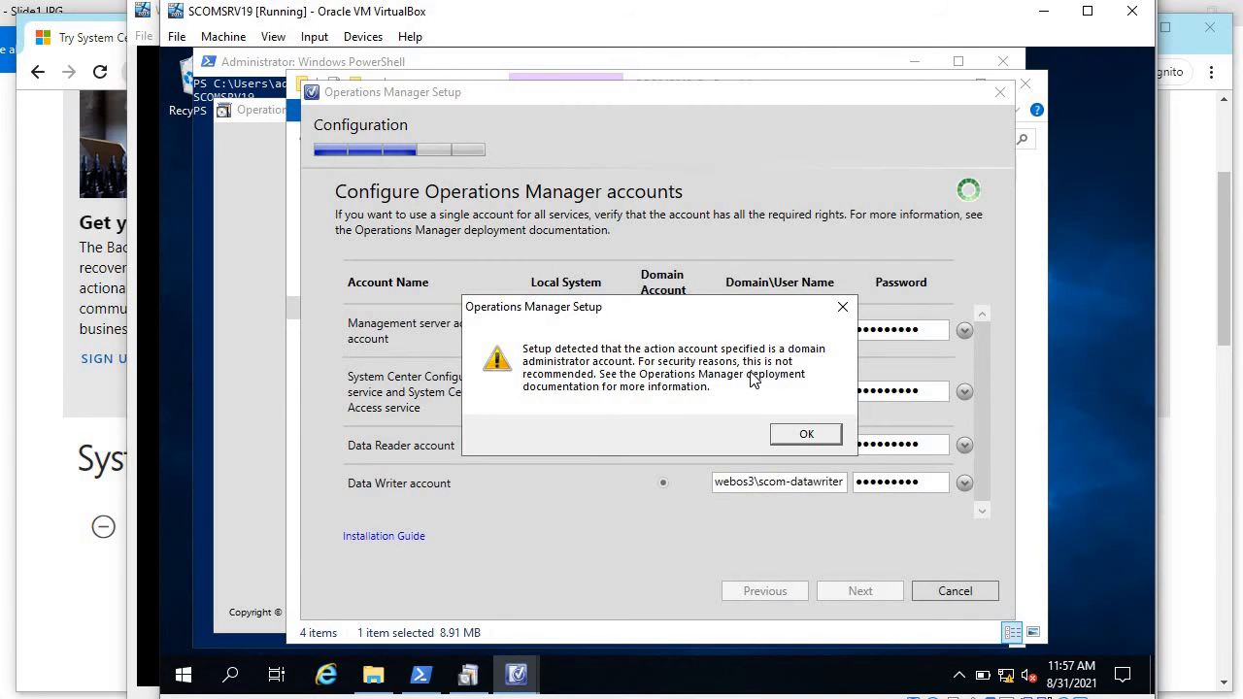
click(805, 437)
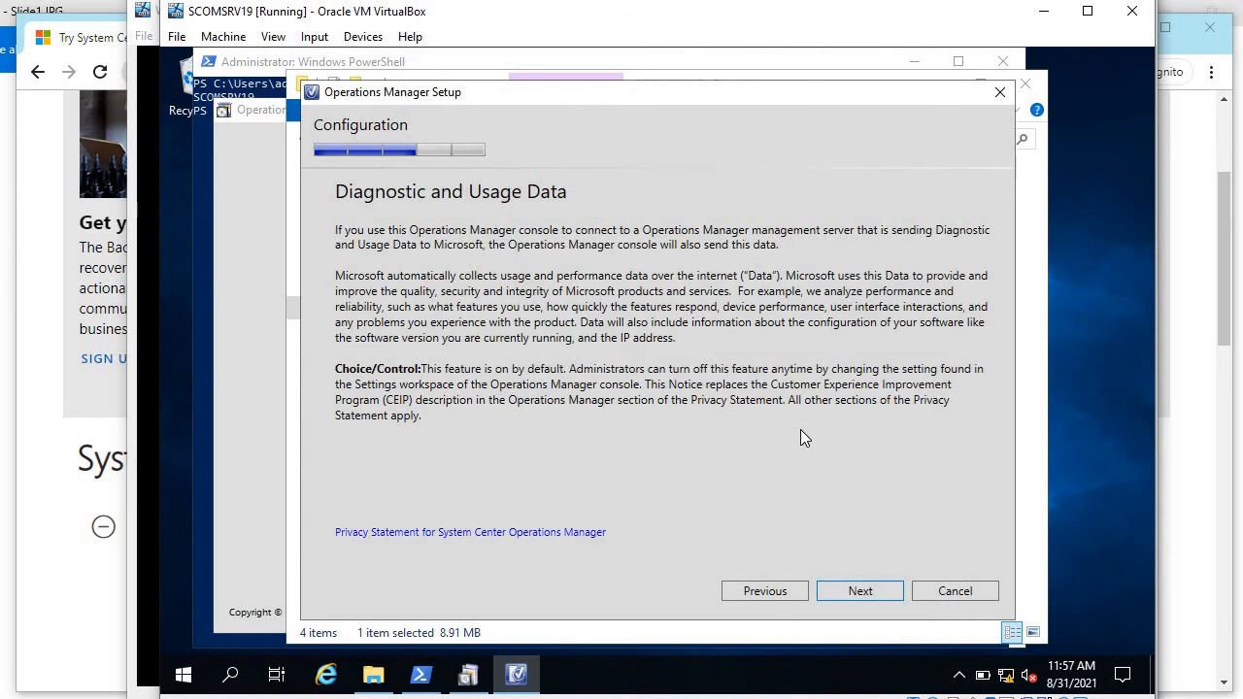
click(852, 585)
Step: Set Microsoft Update to Off and review the Installation Summary for SCOM2019 on sqlsrv19
click(847, 589)
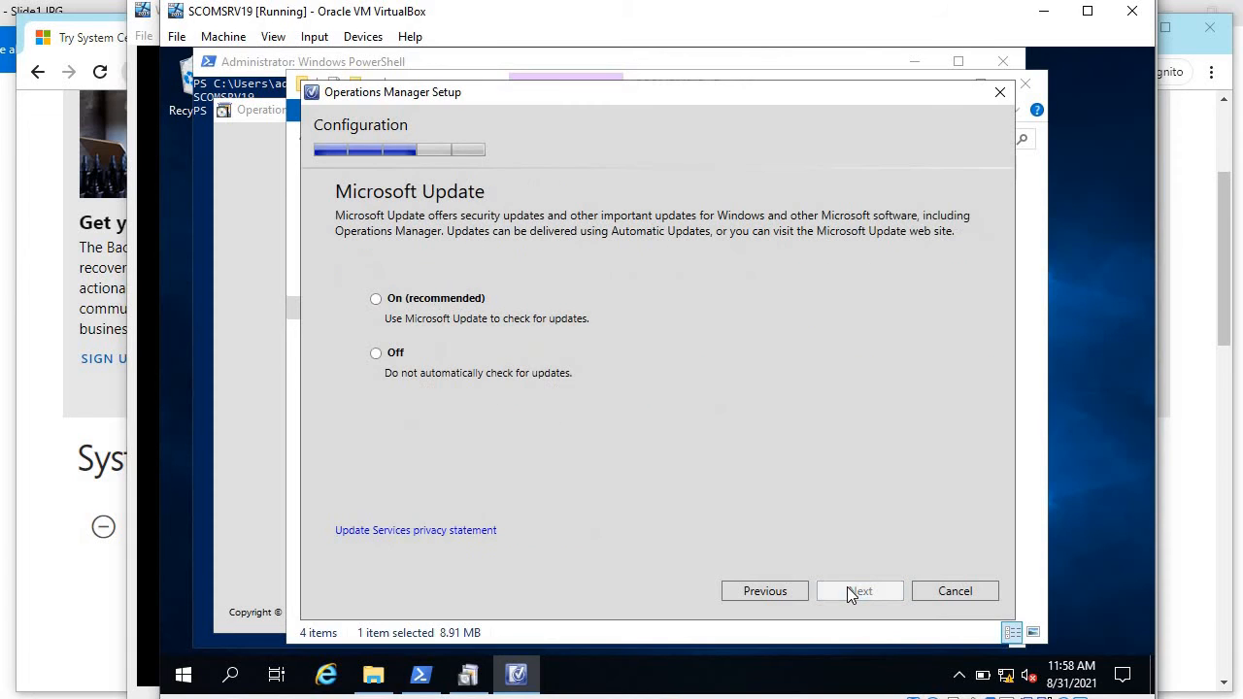
click(396, 354)
click(858, 588)
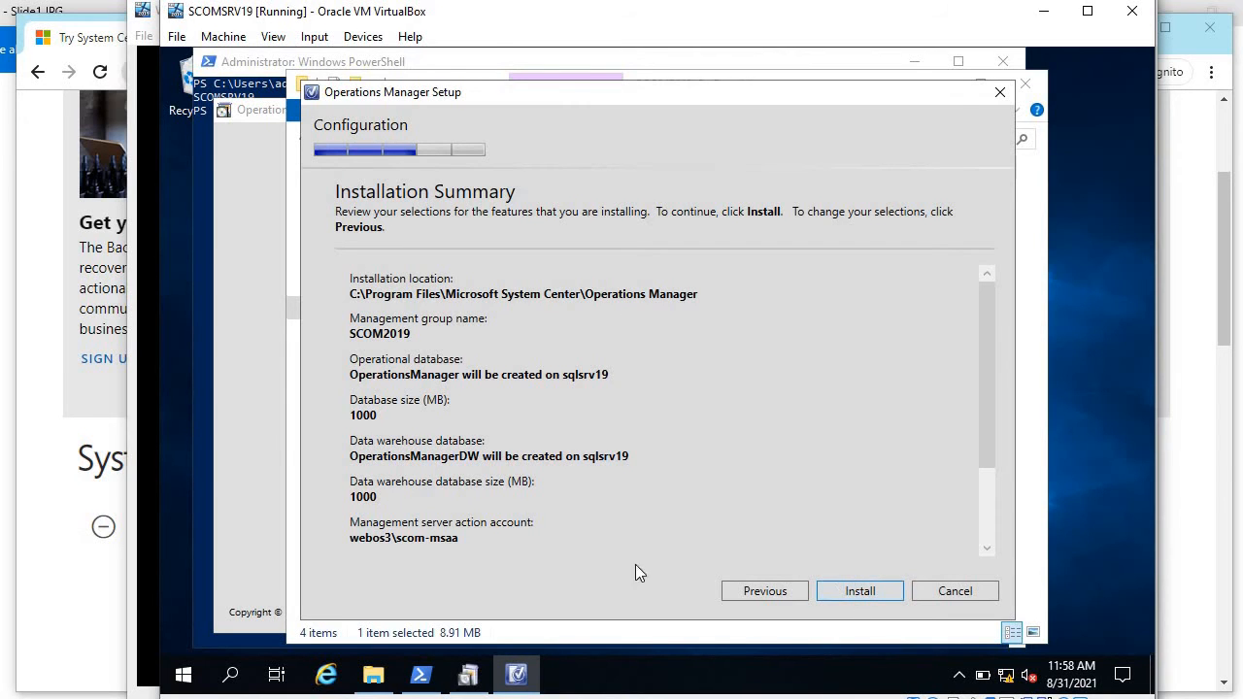
scroll(692, 430, down, 2)
scroll(692, 430, up, 2)
scroll(420, 538, down, 2)
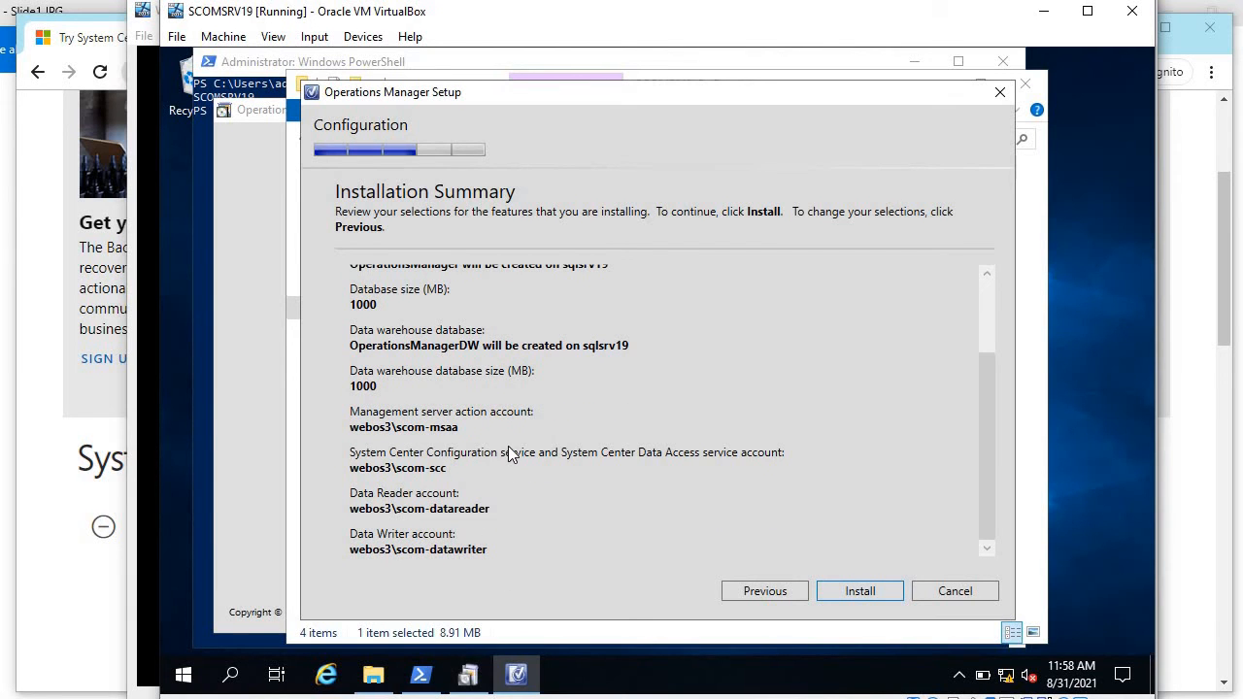
scroll(510, 455, up, 2)
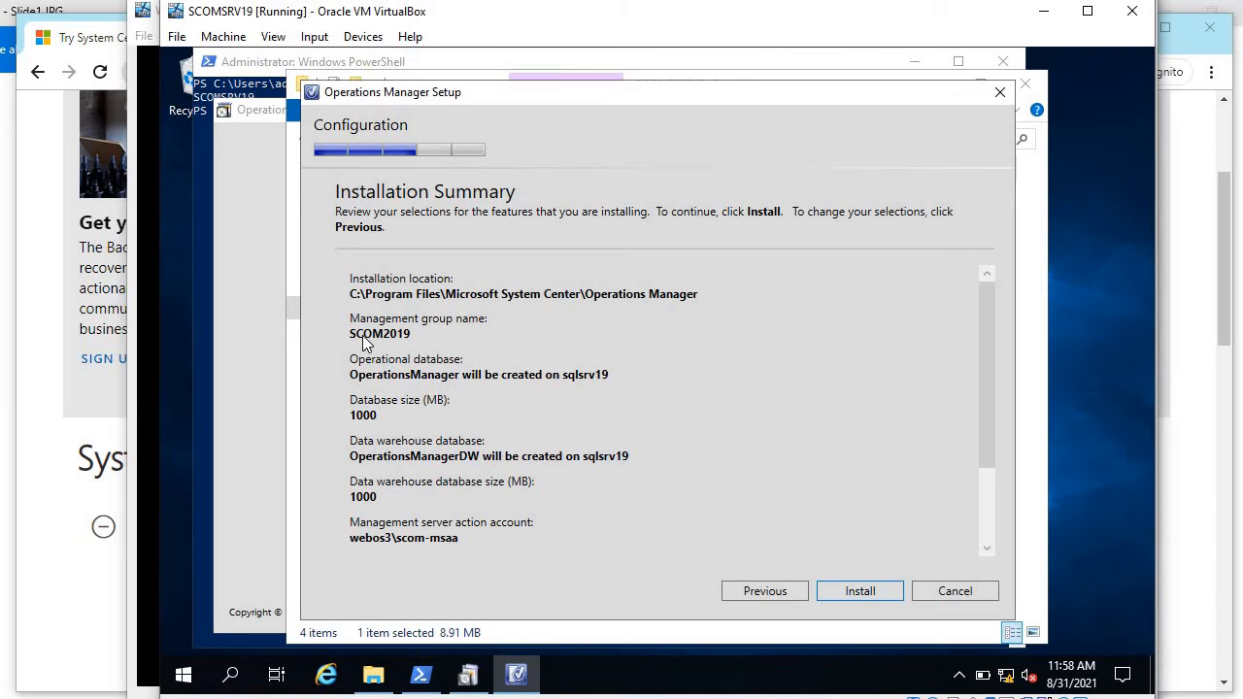
scroll(848, 472, down, 2)
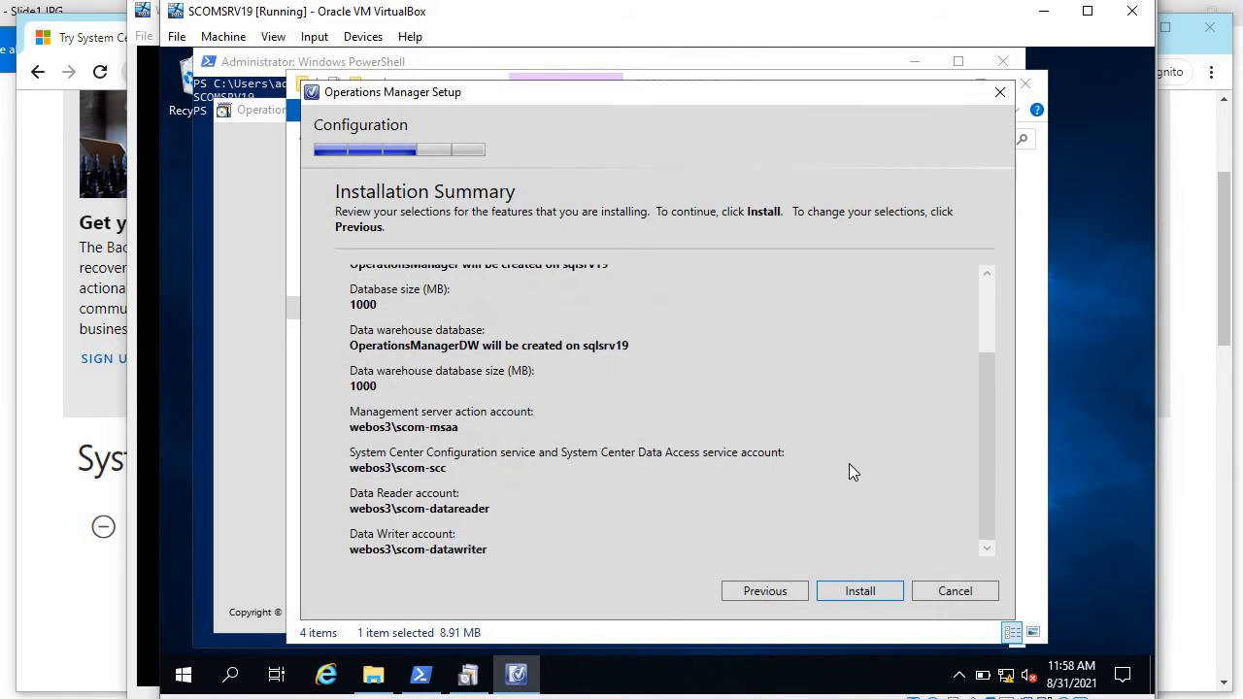
Step: Start the install, check the SCOM2019-PreRequisite folder, then minimize it while setup progresses
click(863, 591)
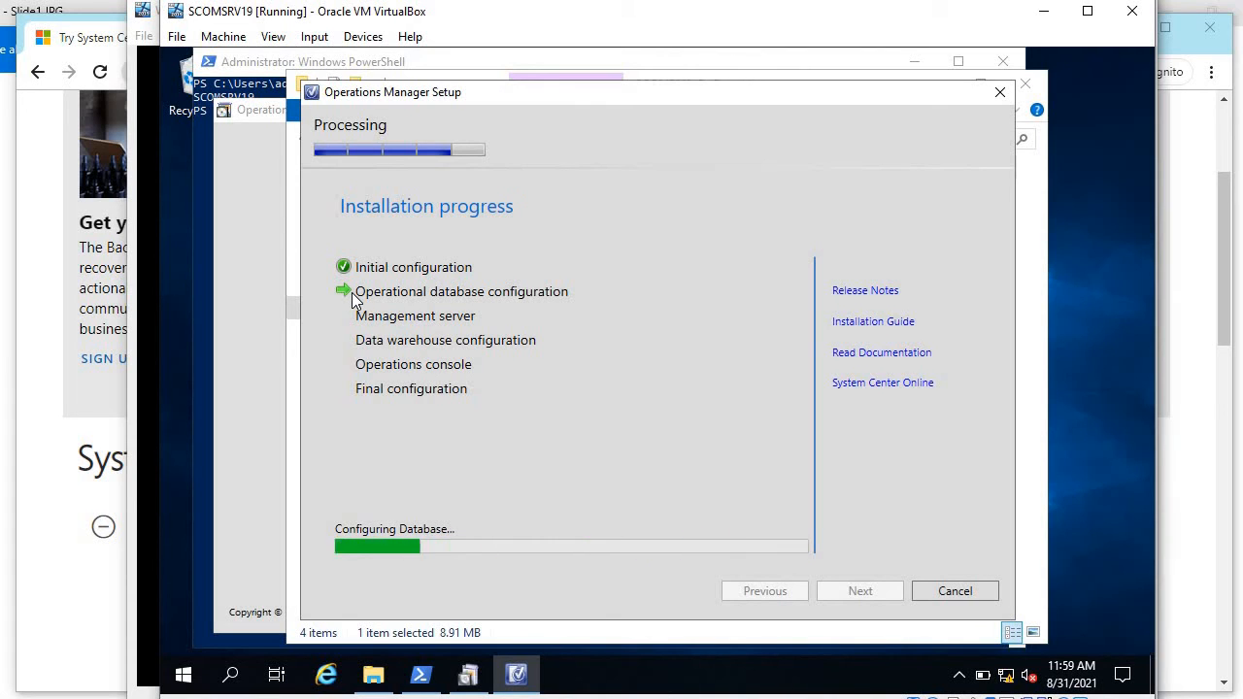
click(296, 633)
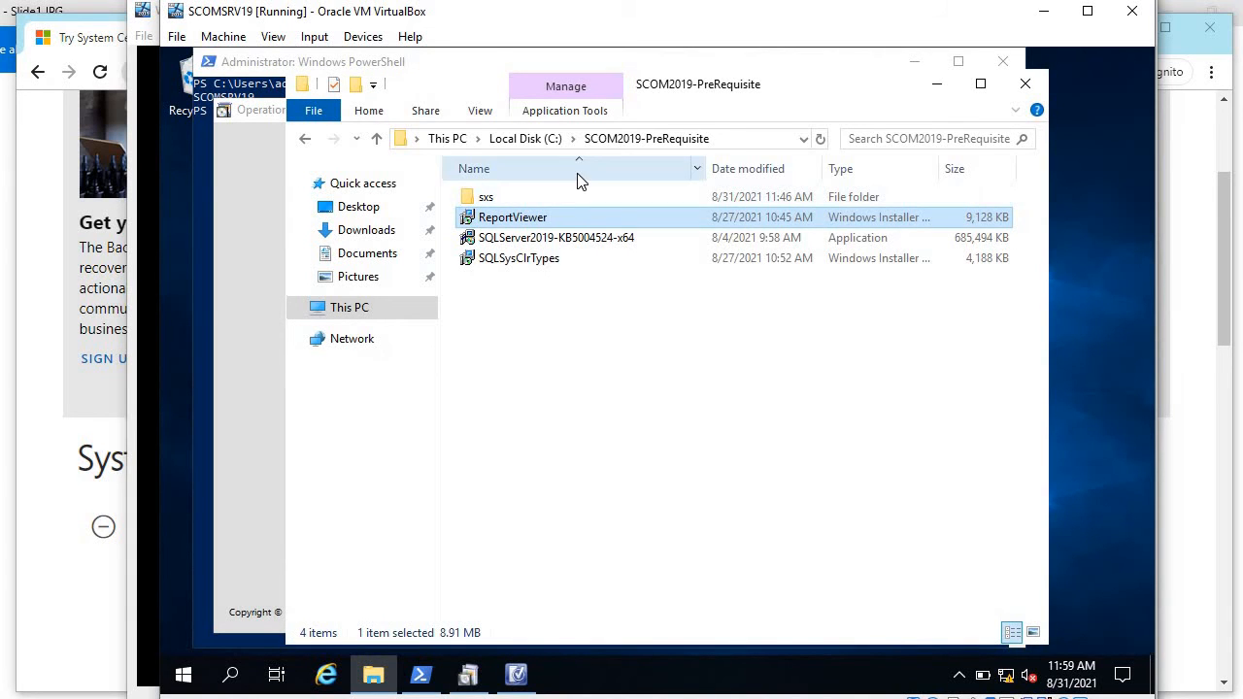
click(610, 243)
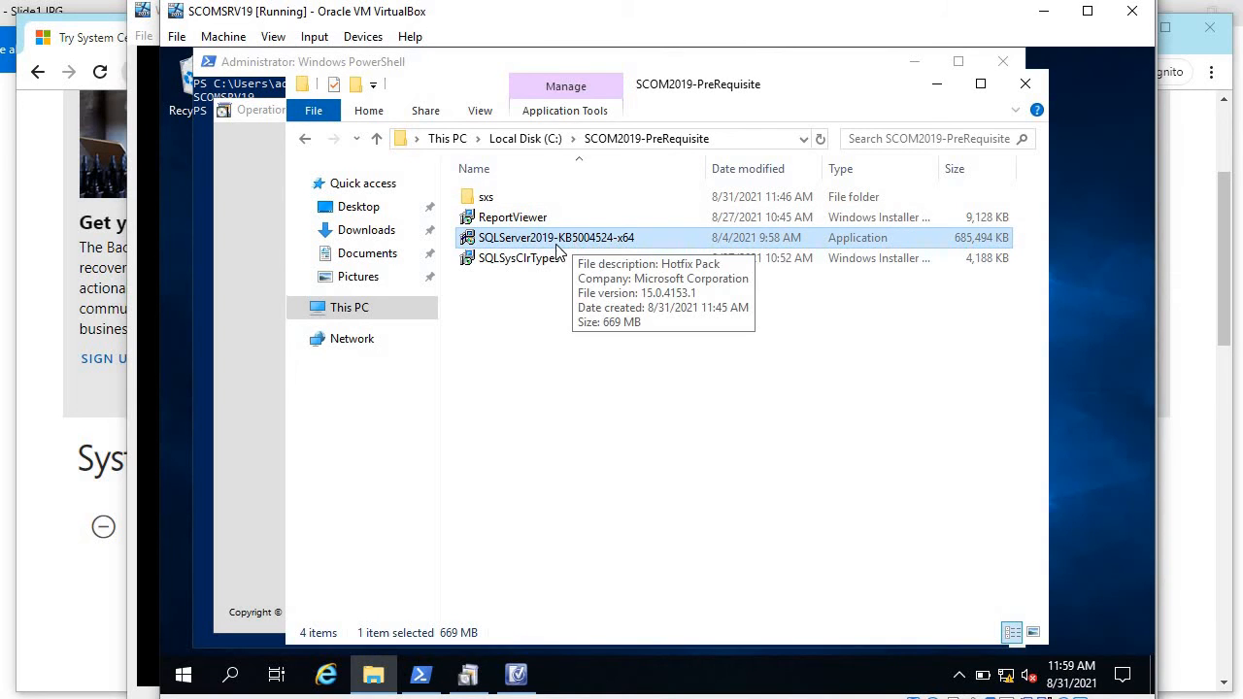
click(937, 83)
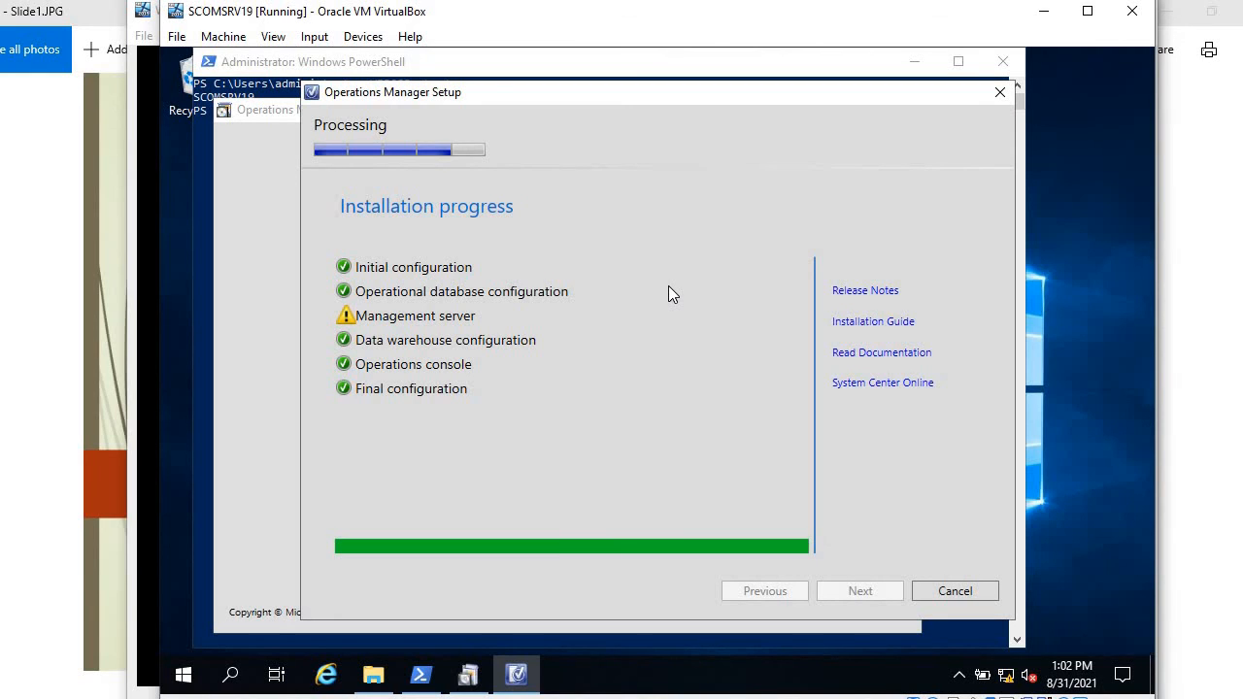
Step: Close the completed setup wizard, leaving the Operations console set to launch
drag(589, 95, 585, 84)
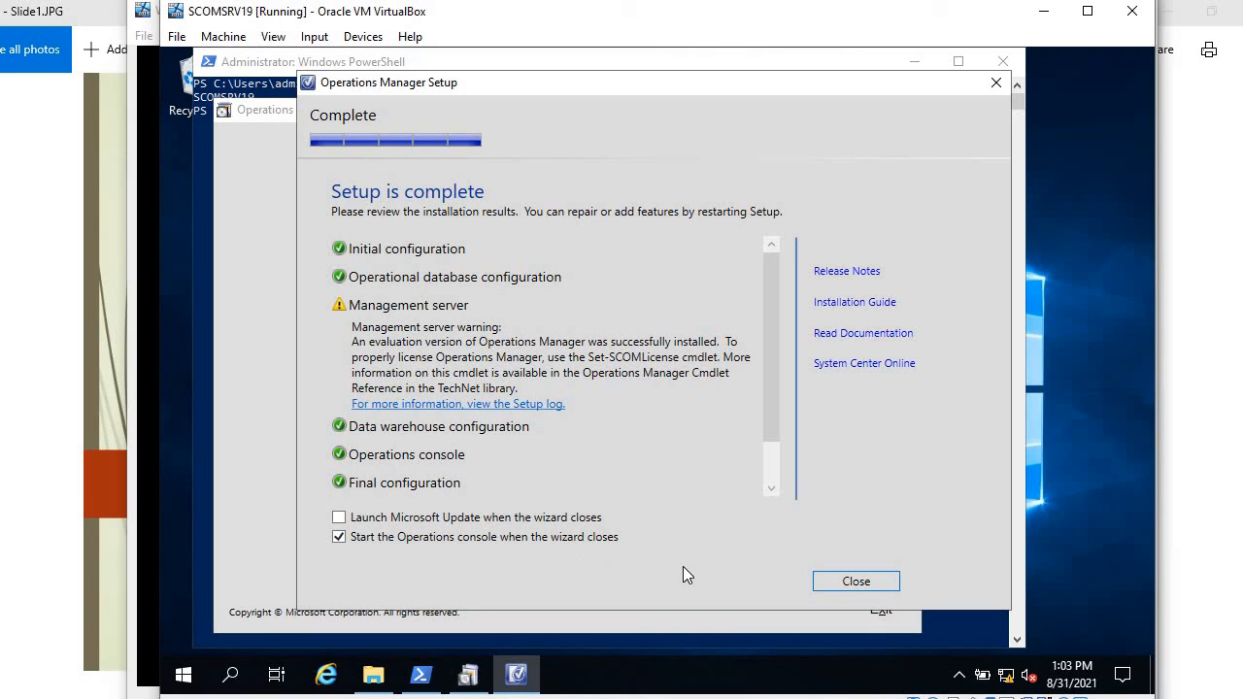
click(863, 580)
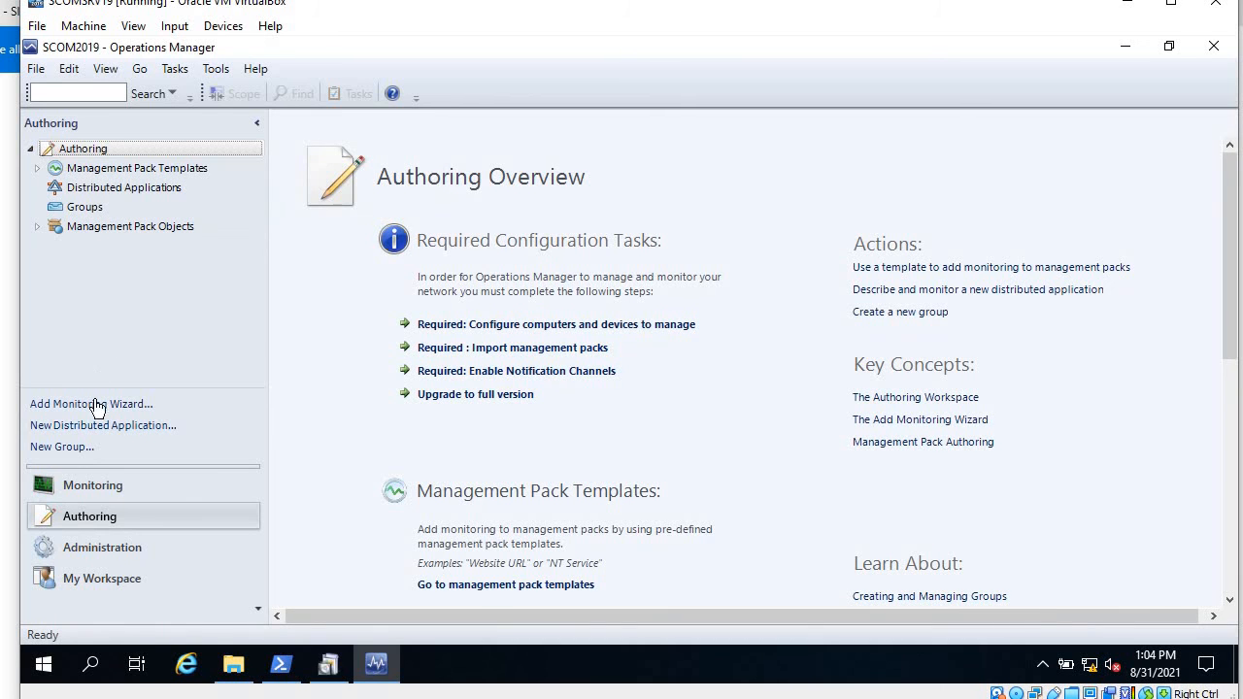
Step: Inspect the first critical alert under Monitoring > Active Alerts, then return to the Monitoring root
click(104, 485)
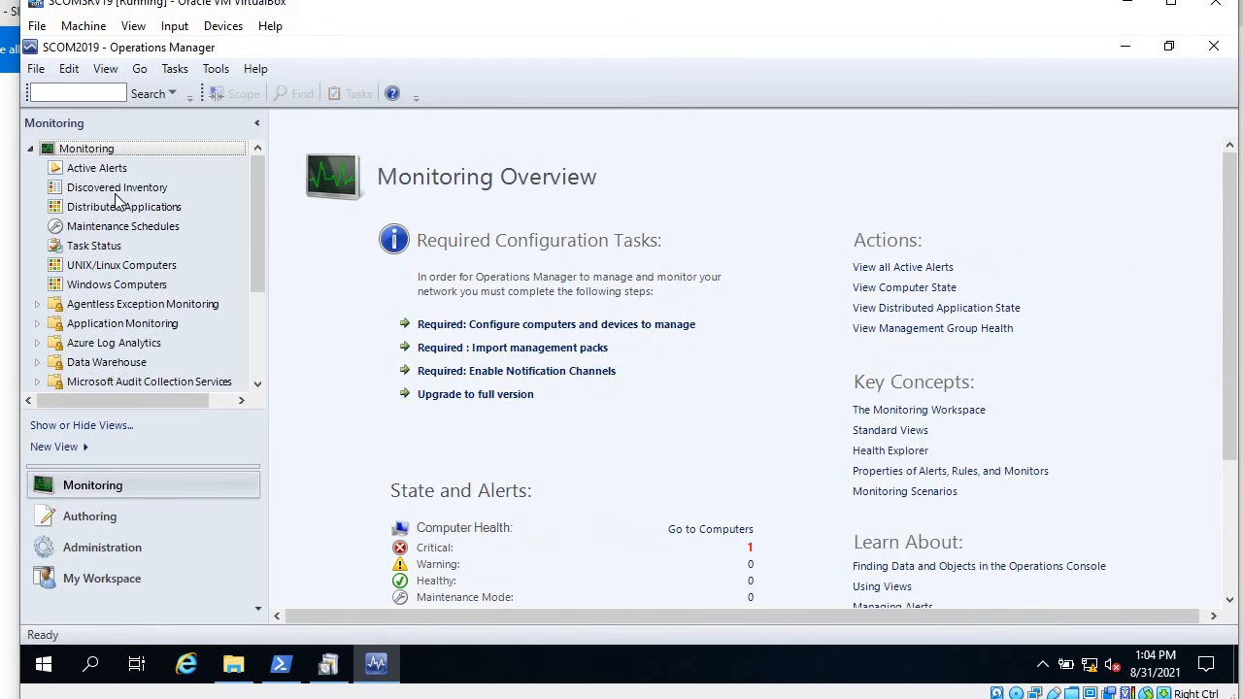
click(111, 168)
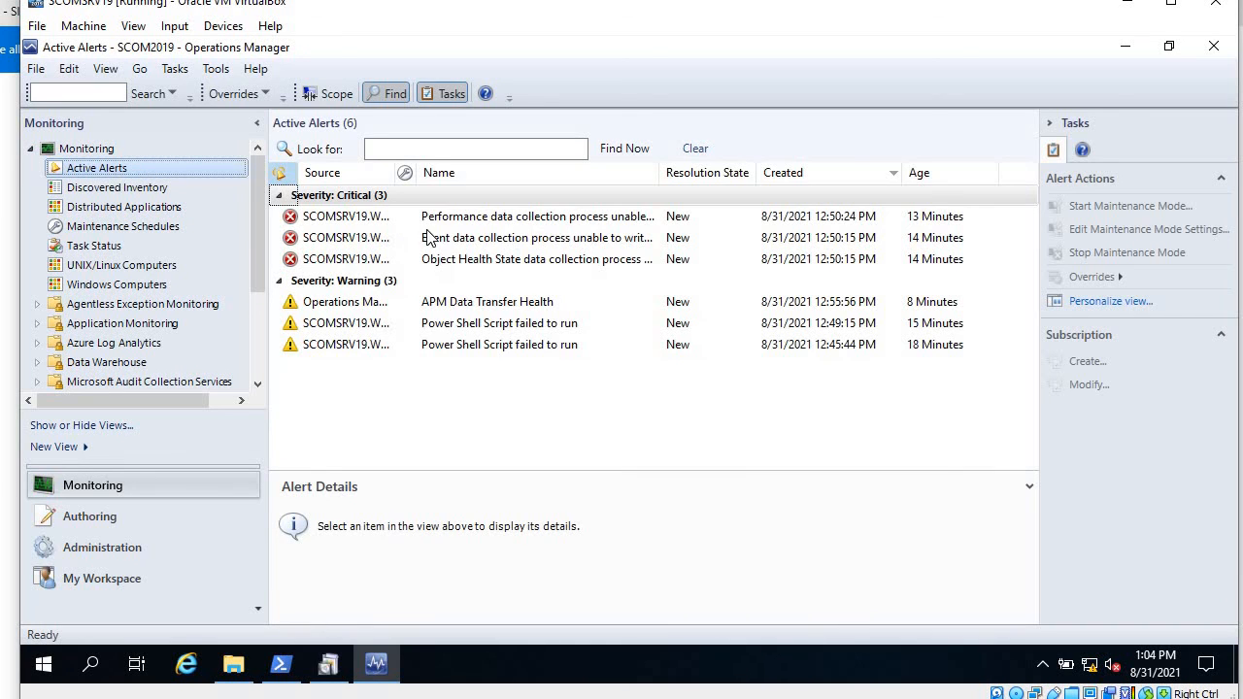
click(452, 222)
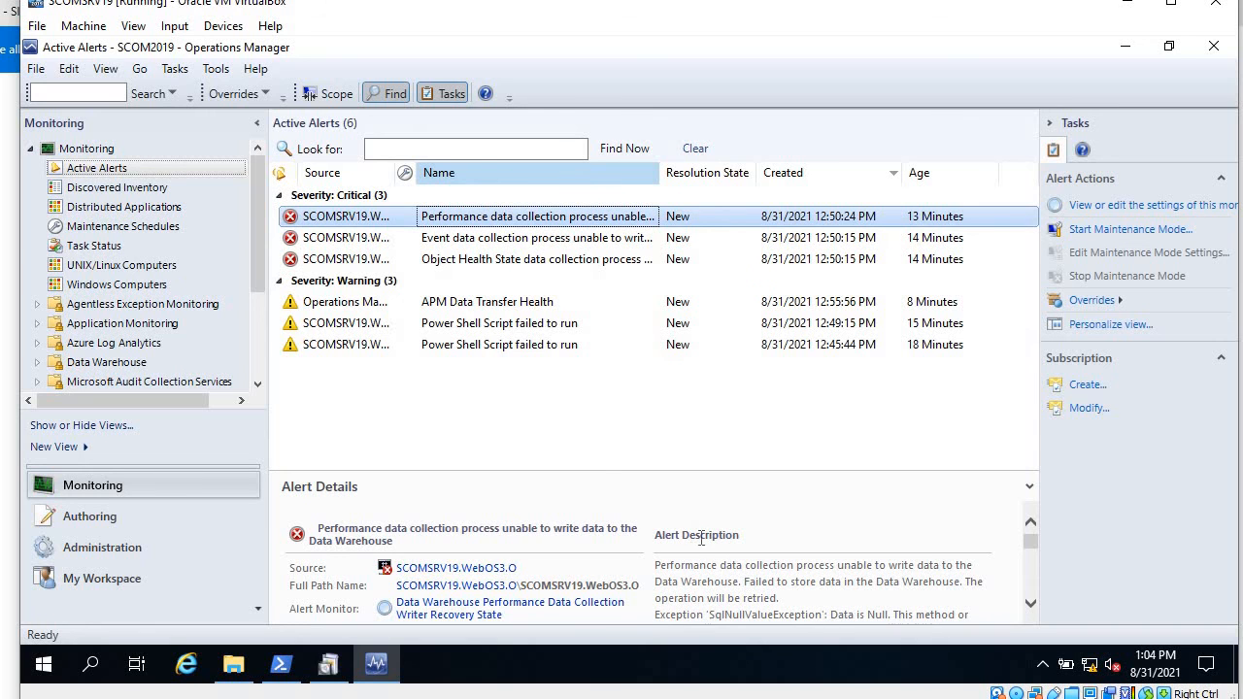
click(89, 149)
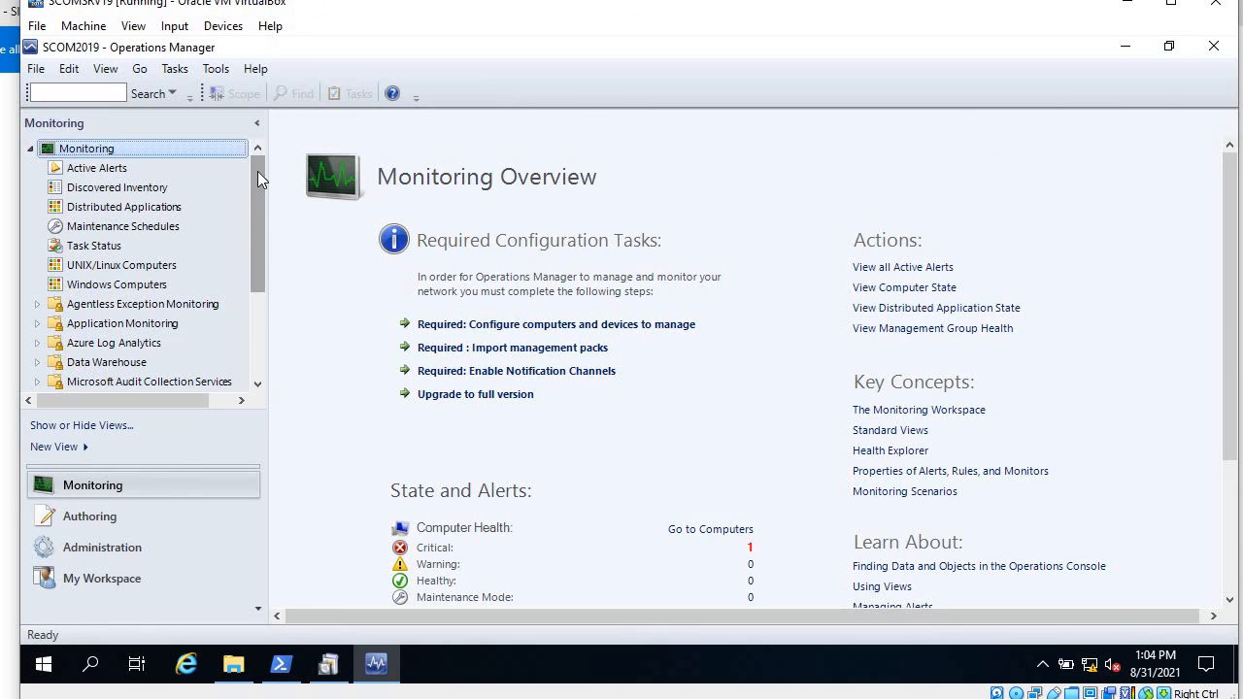